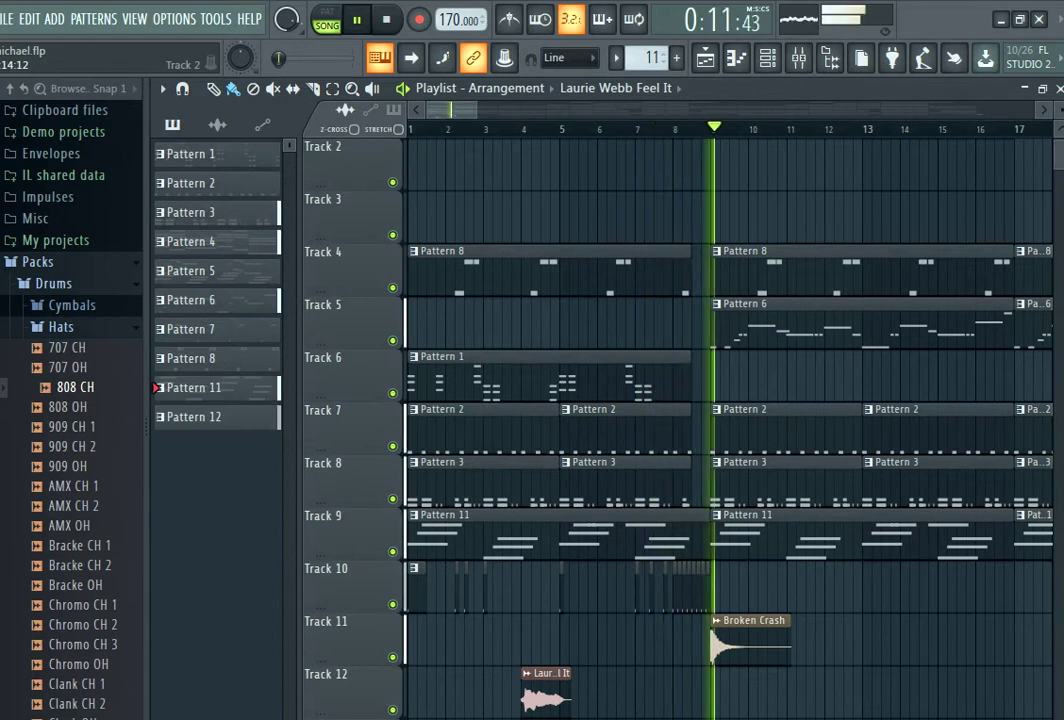
Examine the full song arrangement across all playlist tracks, from the opening bars to about bar 177
{"action": "scroll", "coordinate": [730, 420], "scroll_direction": "down", "scroll_amount": 8}
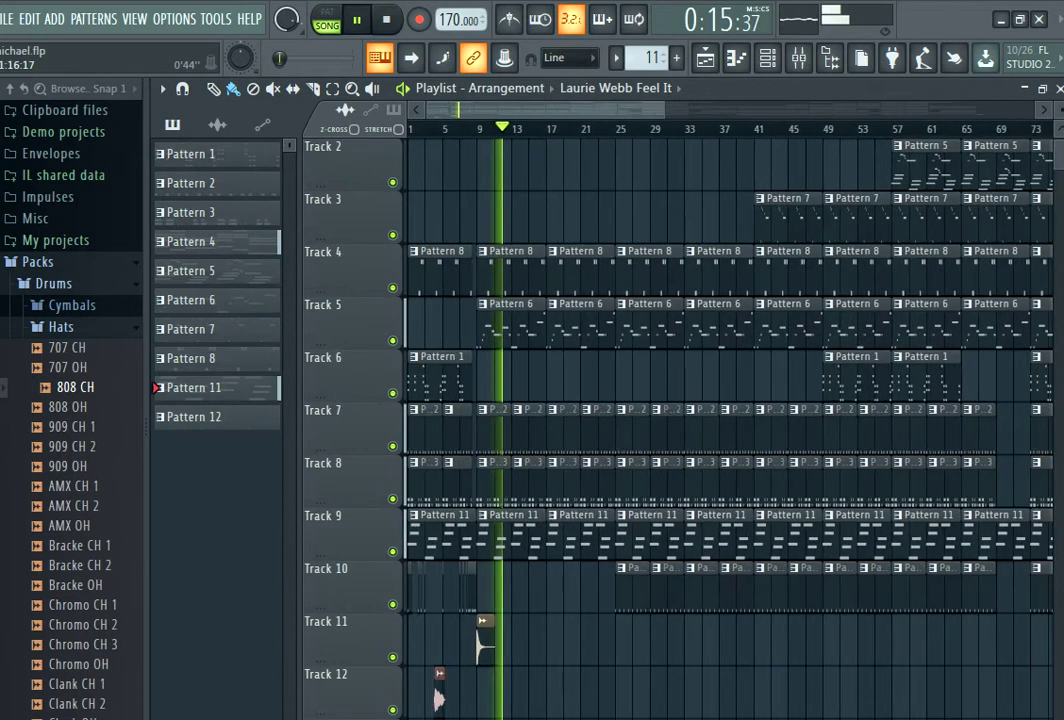
{"action": "scroll", "coordinate": [730, 420], "scroll_direction": "down", "scroll_amount": 5}
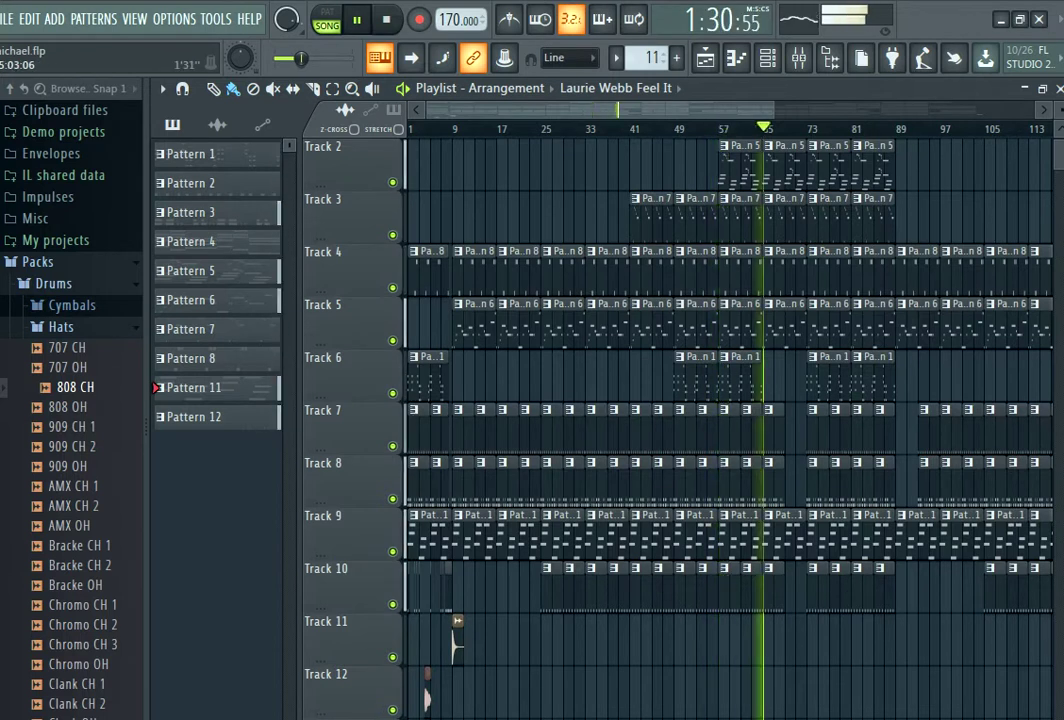
{"action": "scroll", "coordinate": [730, 420], "scroll_direction": "down", "scroll_amount": 4}
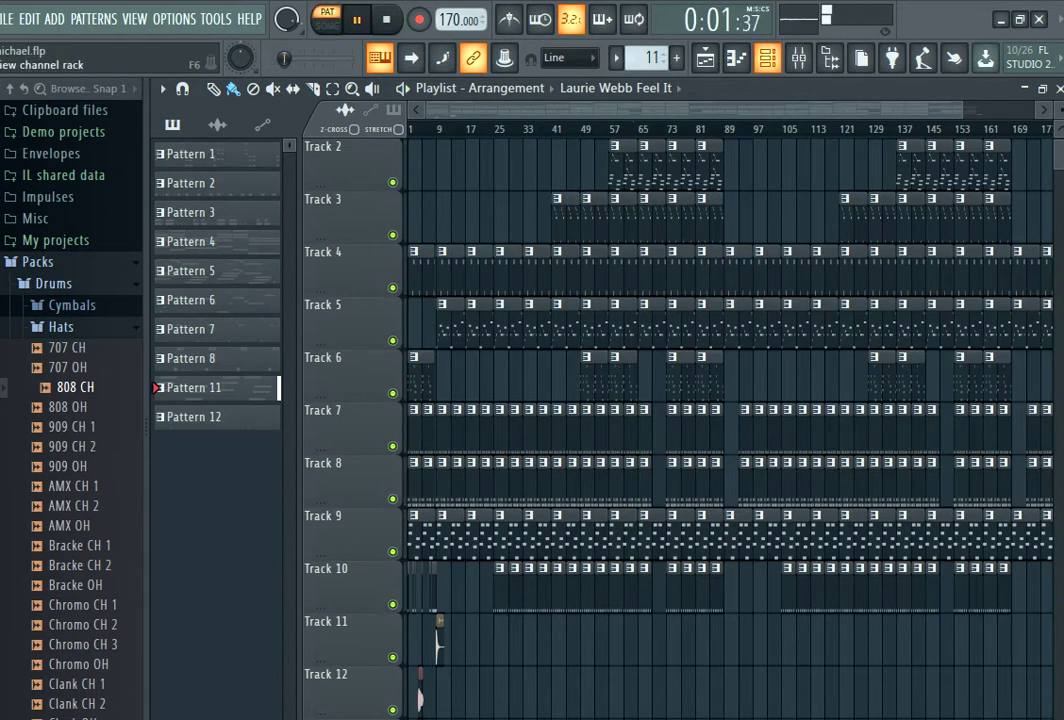
Open the Hyper Canvas #2 notes of Pattern 11 in the piano roll and view the whole chord sequence
{"action": "key", "text": "F5"}
{"action": "key", "text": "F5"}
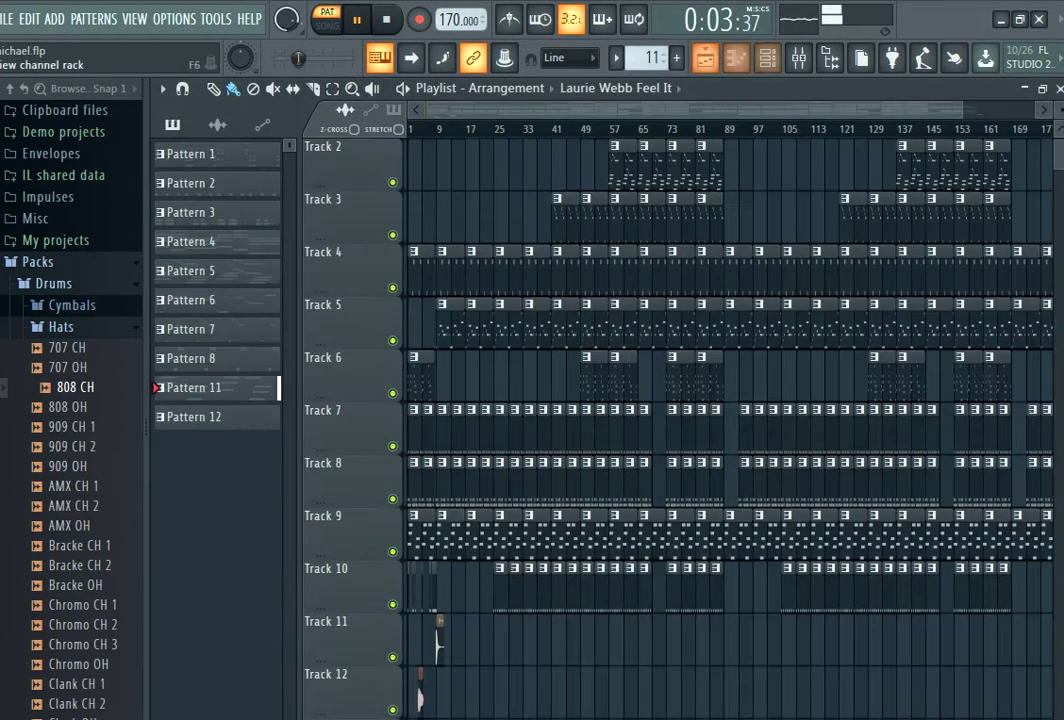
{"action": "key", "text": "F6"}
{"action": "key", "text": "F7"}
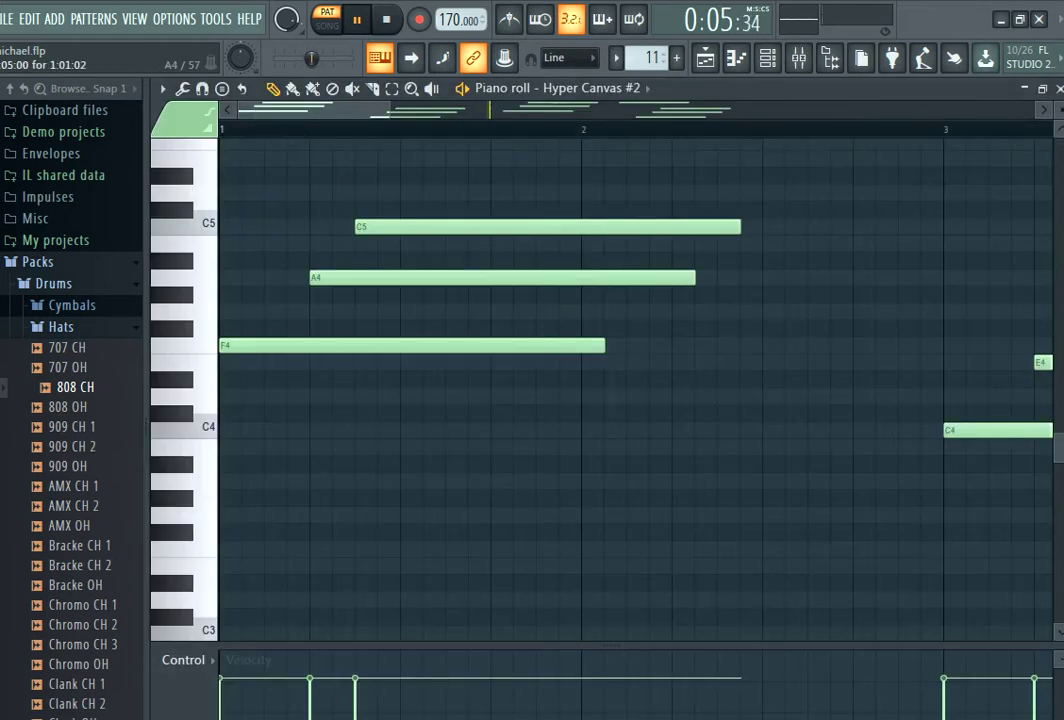
{"action": "scroll", "coordinate": [672, 390], "scroll_direction": "down", "scroll_amount": 5}
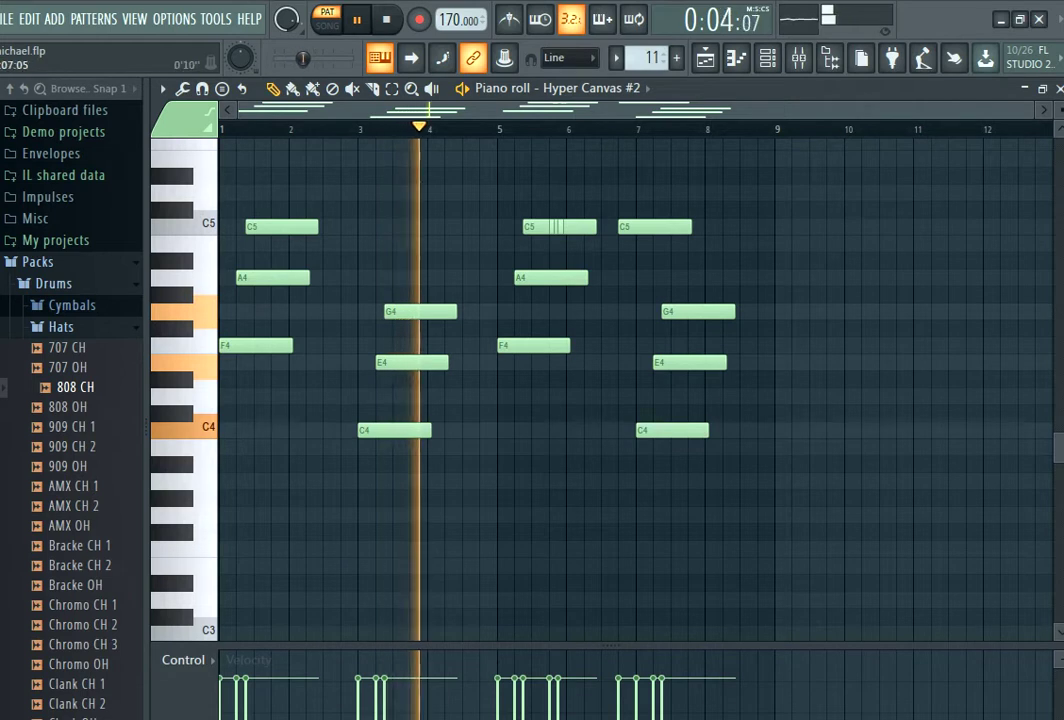
Bring up the channel rack, switch to Pattern 1 and place the rack where all its channels and steps are visible
{"action": "key", "text": "F6"}
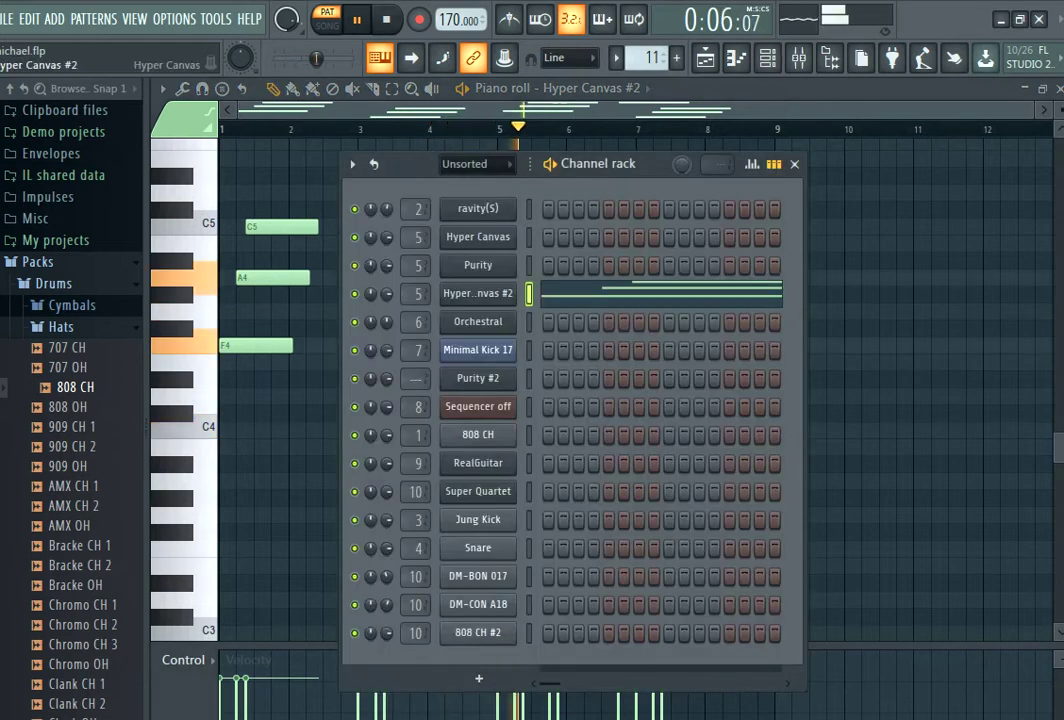
{"action": "left_click_drag", "start_coordinate": [600, 164], "coordinate": [912, 197]}
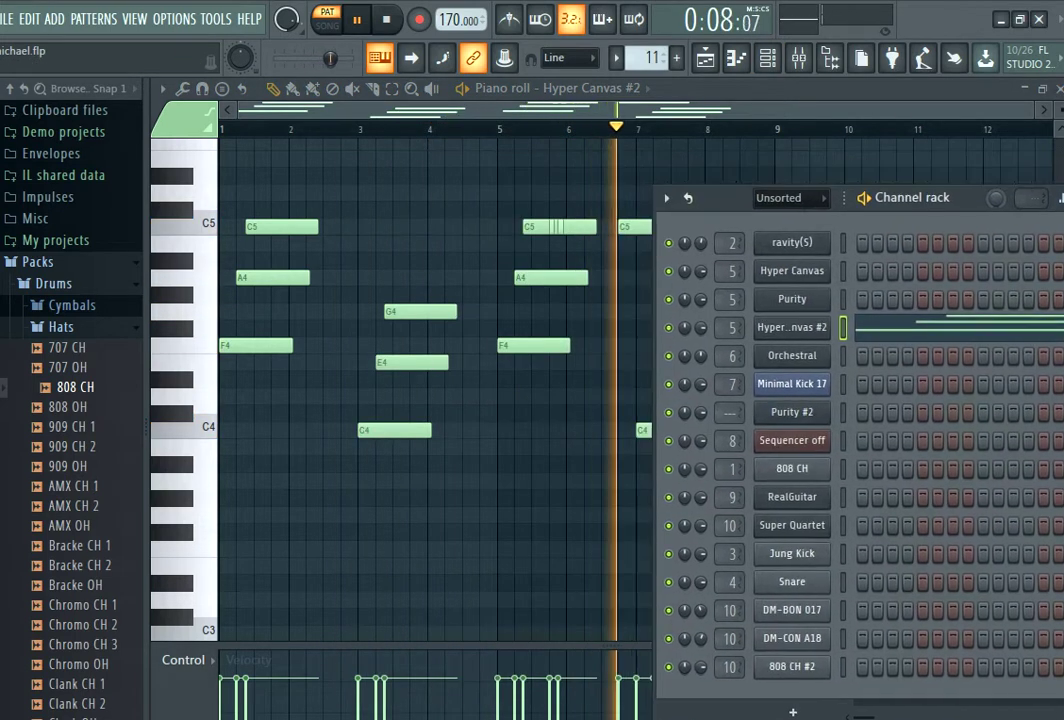
{"action": "scroll", "coordinate": [650, 57], "scroll_direction": "down", "scroll_amount": 10}
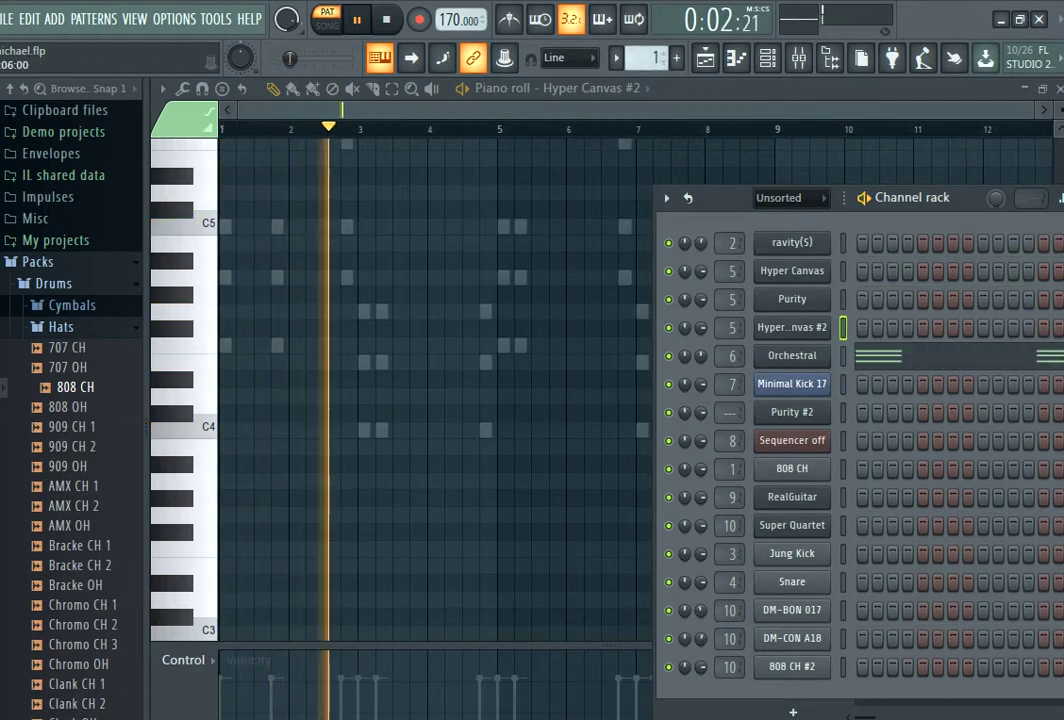
{"action": "left_click_drag", "start_coordinate": [912, 197], "coordinate": [548, 125]}
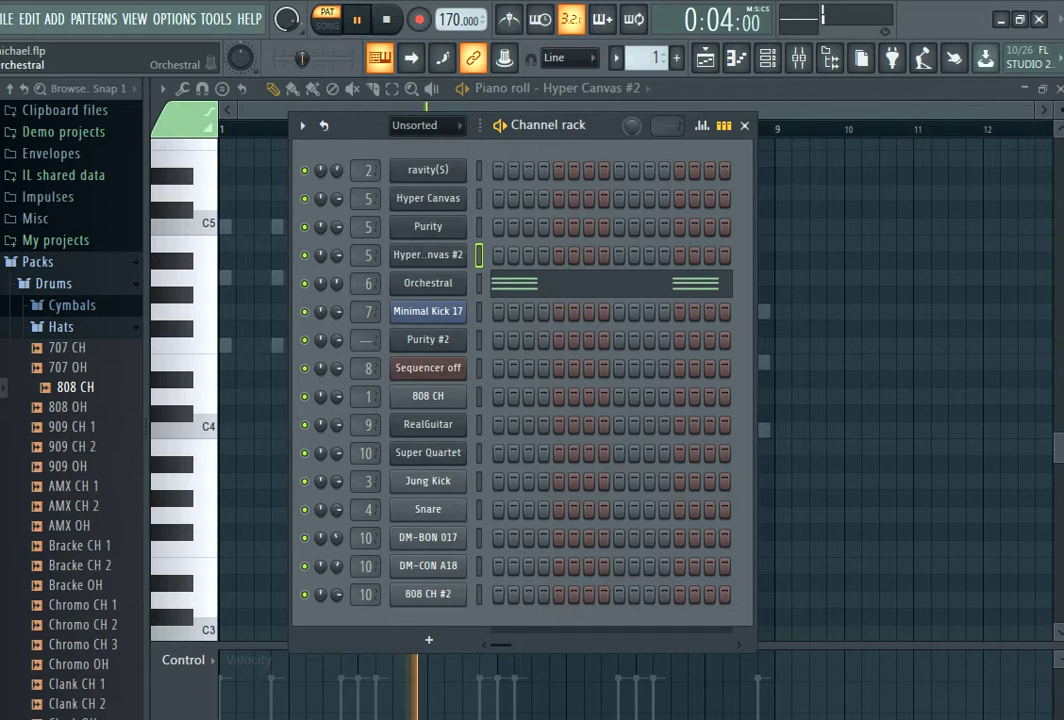
Load the P-0 034 FullStrings Pizzcato patch into part 1 of the Orchestral plugin and close the plugin
{"action": "left_click", "coordinate": [428, 283]}
{"action": "left_click", "coordinate": [260, 204]}
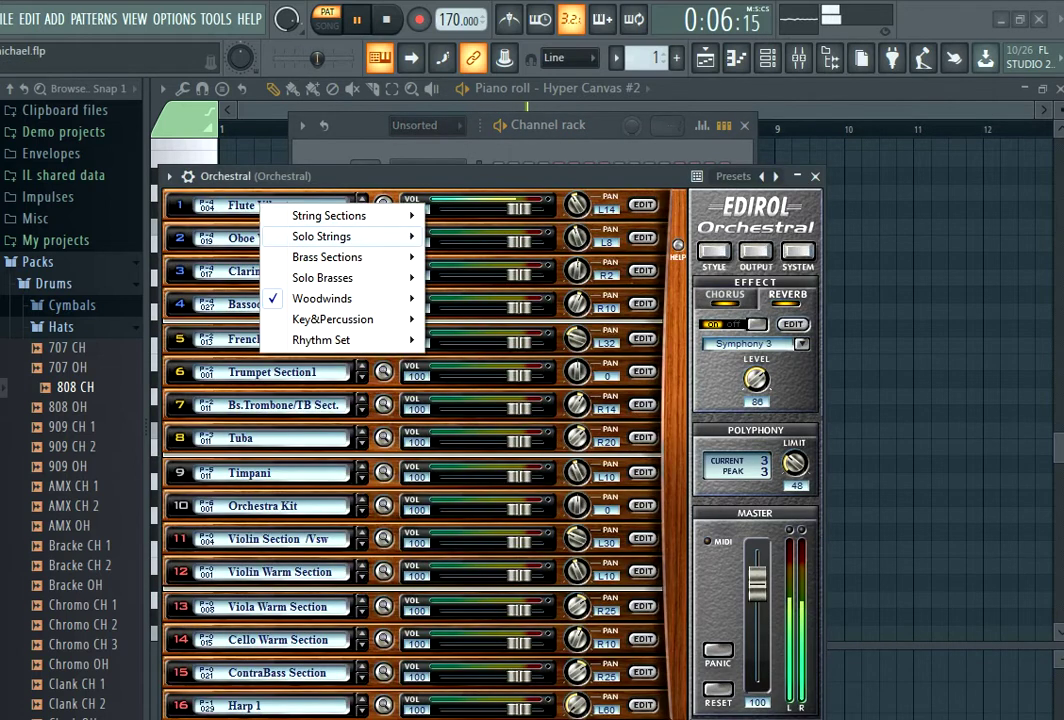
{"action": "mouse_move", "coordinate": [322, 237]}
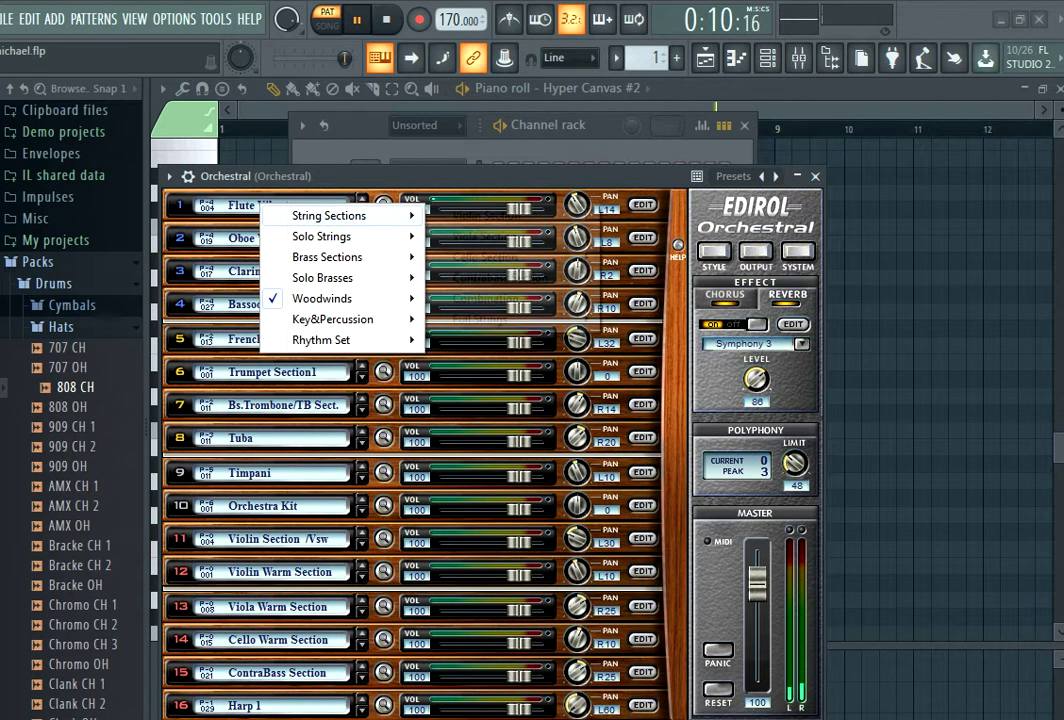
{"action": "mouse_move", "coordinate": [330, 215]}
{"action": "mouse_move", "coordinate": [480, 319]}
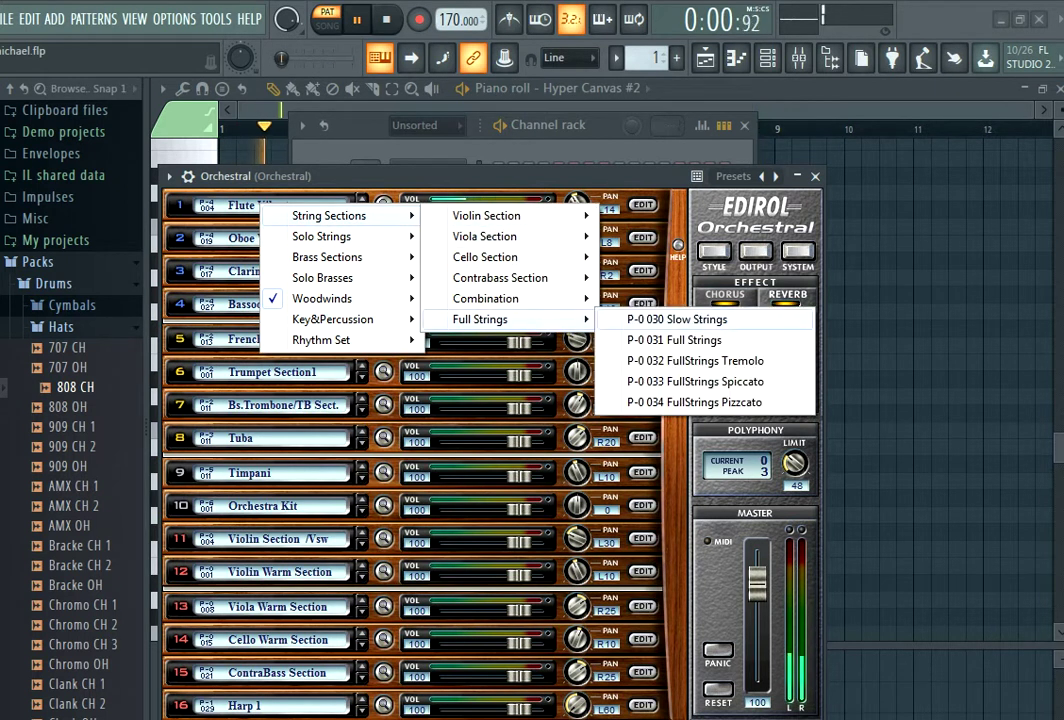
{"action": "left_click", "coordinate": [694, 402]}
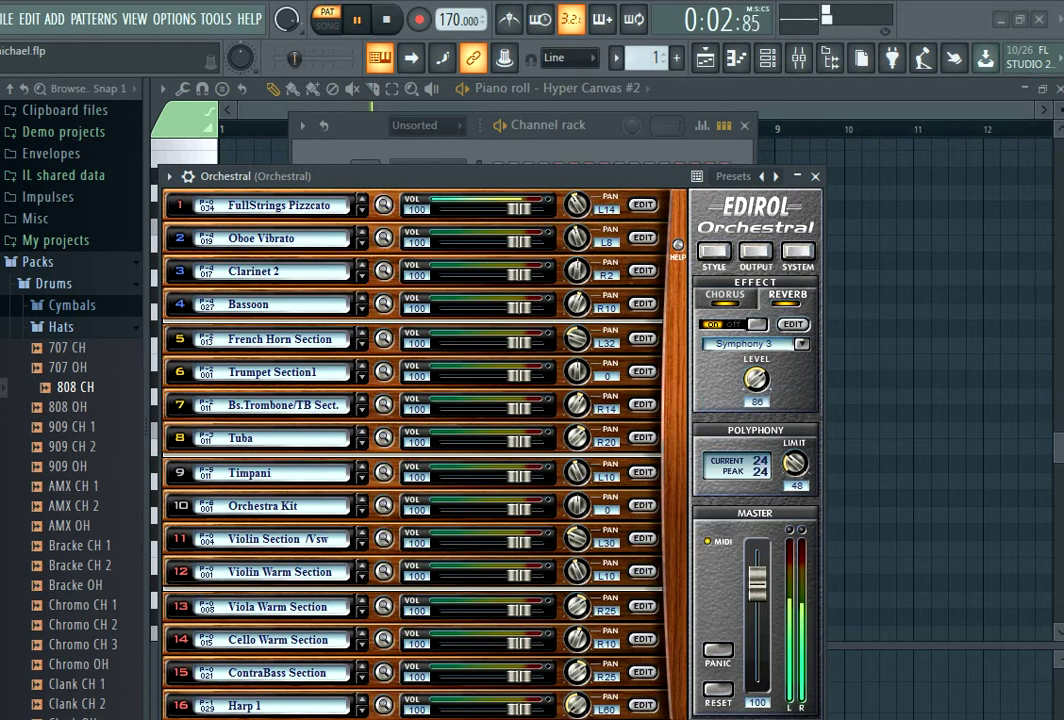
{"action": "left_click", "coordinate": [815, 176]}
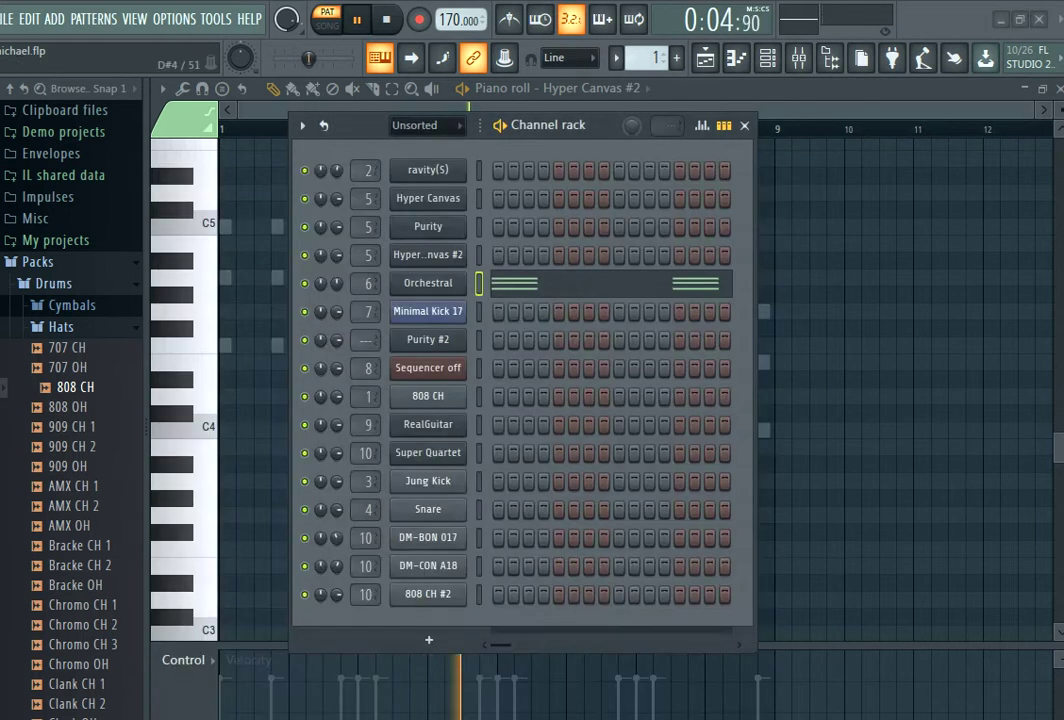
Review the Orchestral chords of Pattern 1 and the 808 CH notes of Pattern 2 in the piano roll
{"action": "left_click", "coordinate": [600, 283]}
{"action": "scroll", "coordinate": [585, 228], "scroll_direction": "up", "scroll_amount": 3}
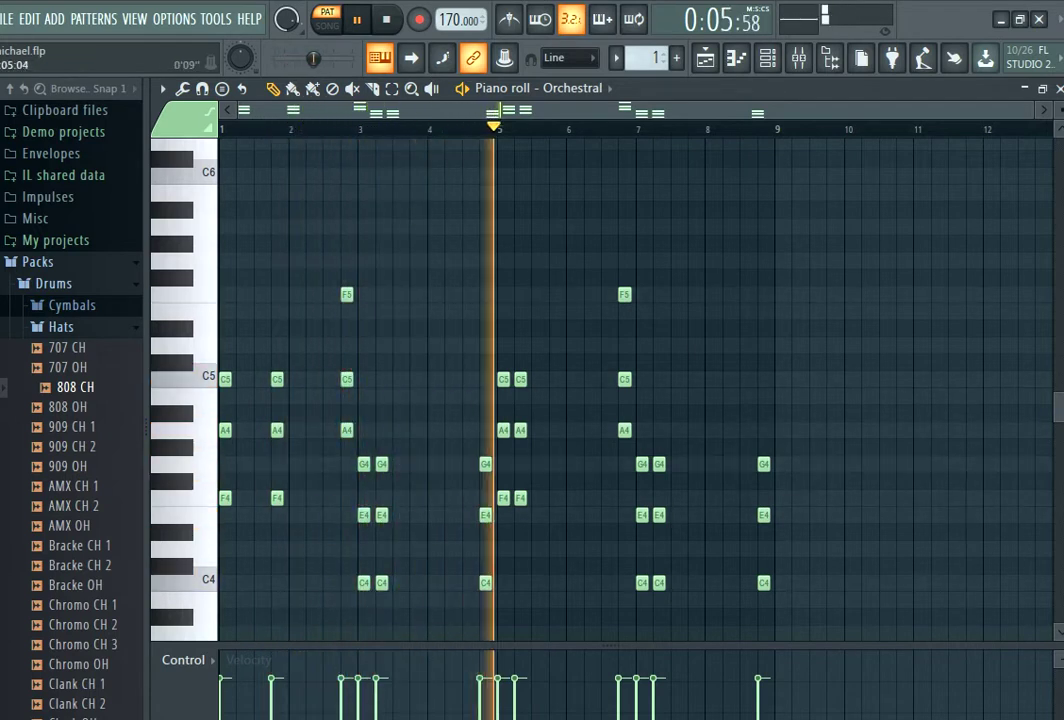
{"action": "scroll", "coordinate": [652, 58], "scroll_direction": "up", "scroll_amount": 1}
{"action": "left_click", "coordinate": [768, 58]}
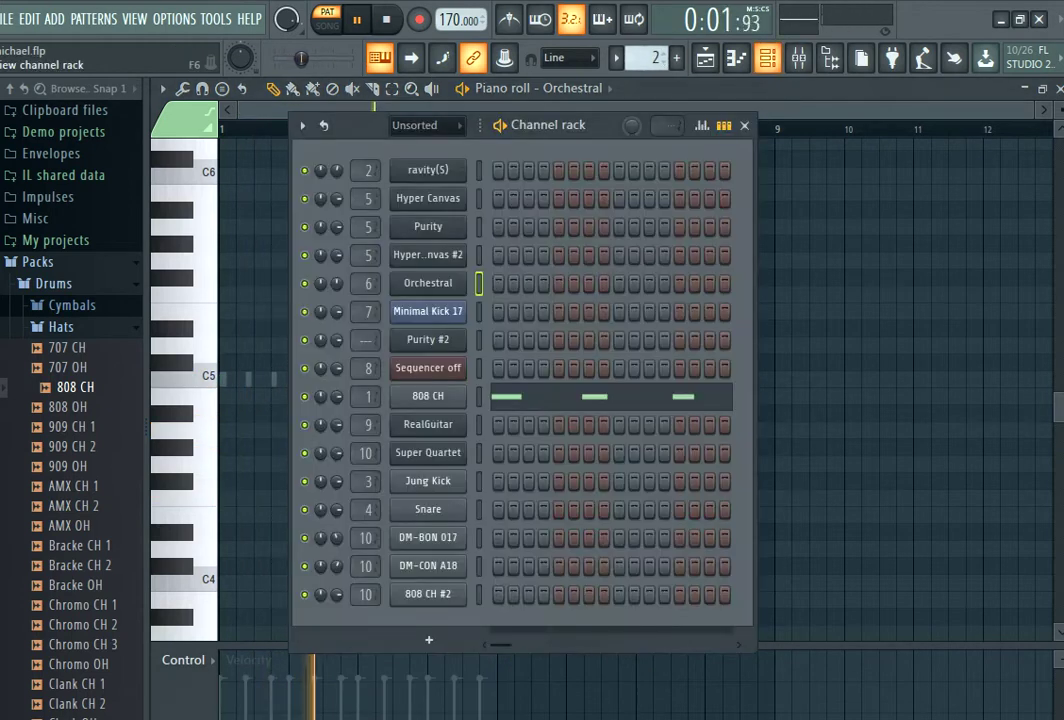
{"action": "left_click", "coordinate": [528, 397]}
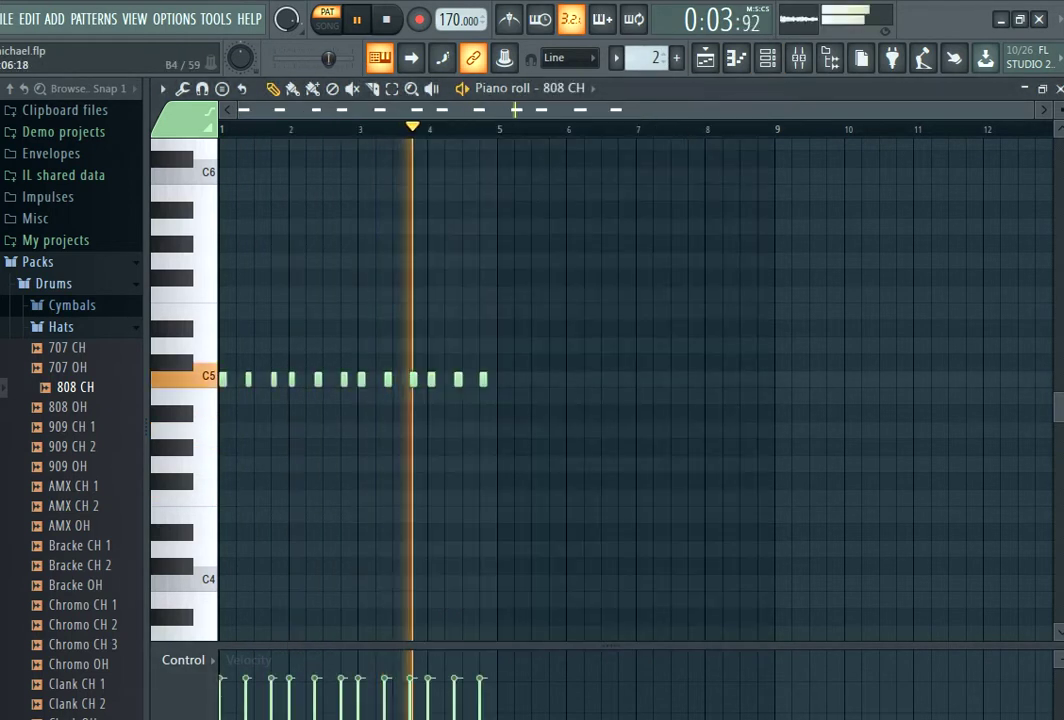
Switch to Pattern 3, view the DM-CON A18 notes in the piano roll, and close it
{"action": "scroll", "coordinate": [650, 57], "scroll_direction": "up", "scroll_amount": 1}
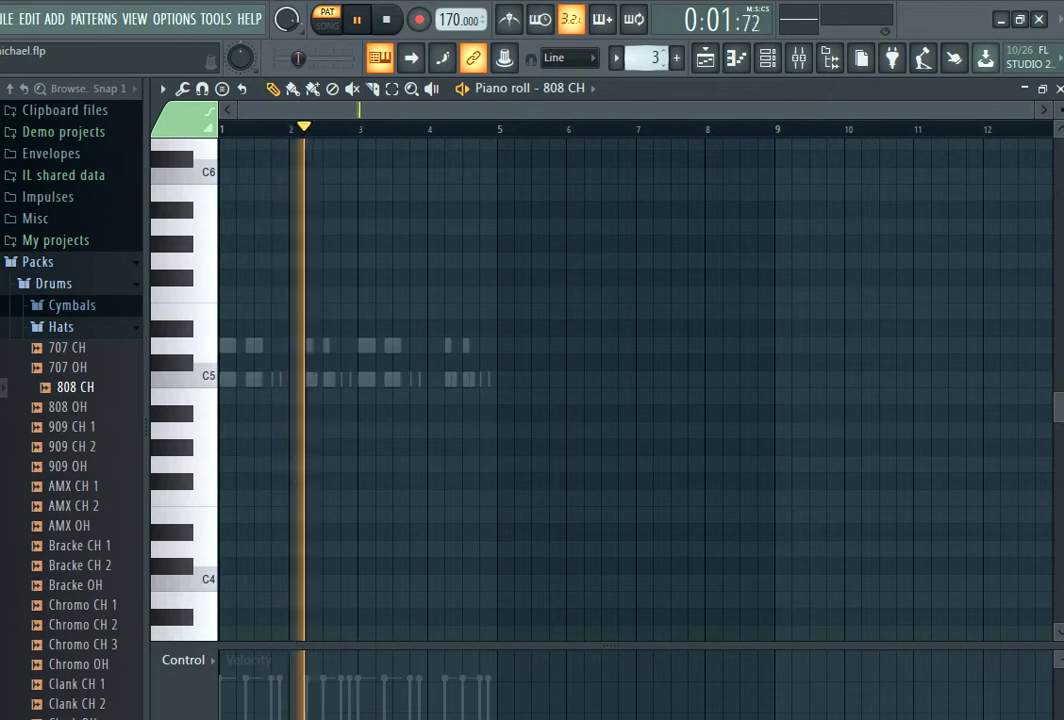
{"action": "left_click", "coordinate": [767, 57]}
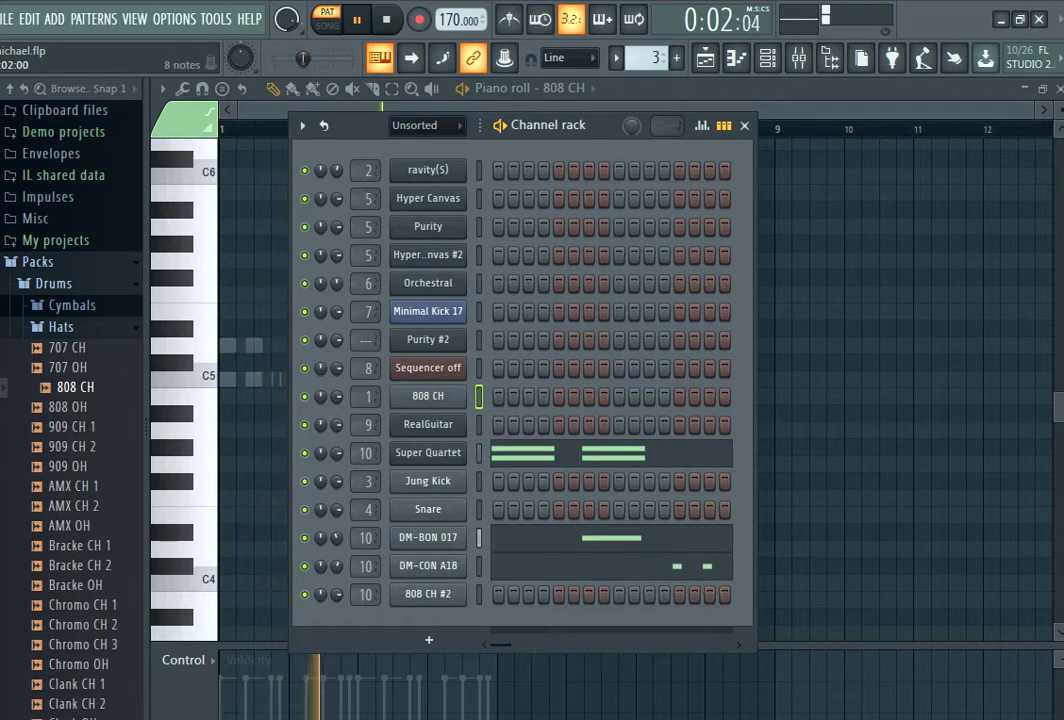
{"action": "left_click", "coordinate": [679, 565]}
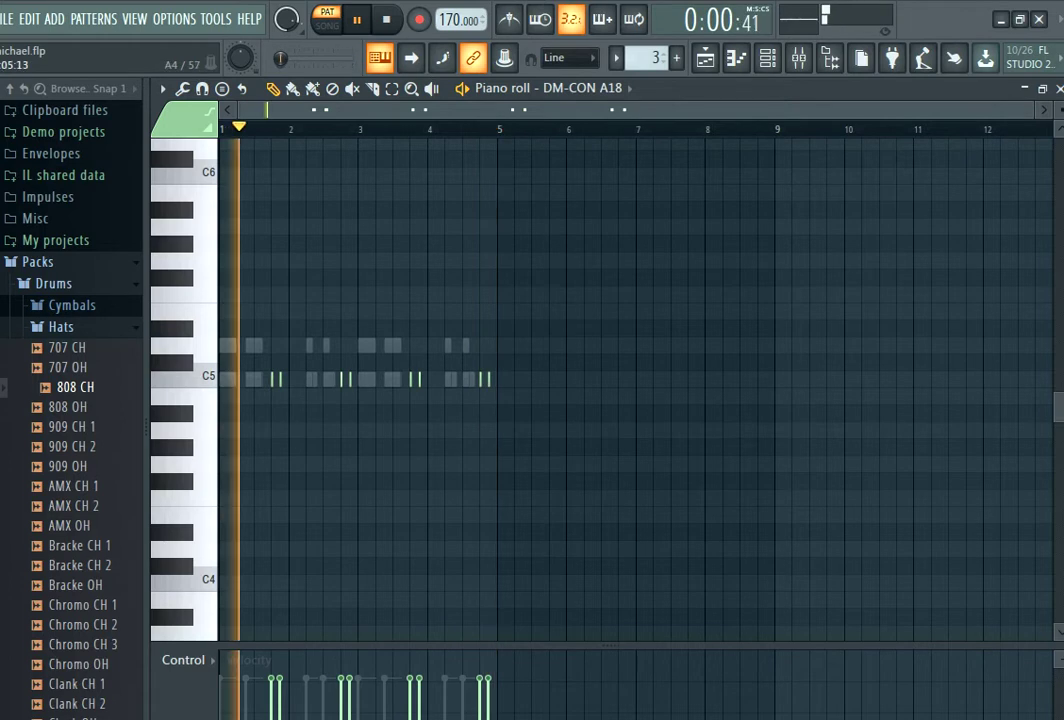
{"action": "left_click", "coordinate": [1060, 89]}
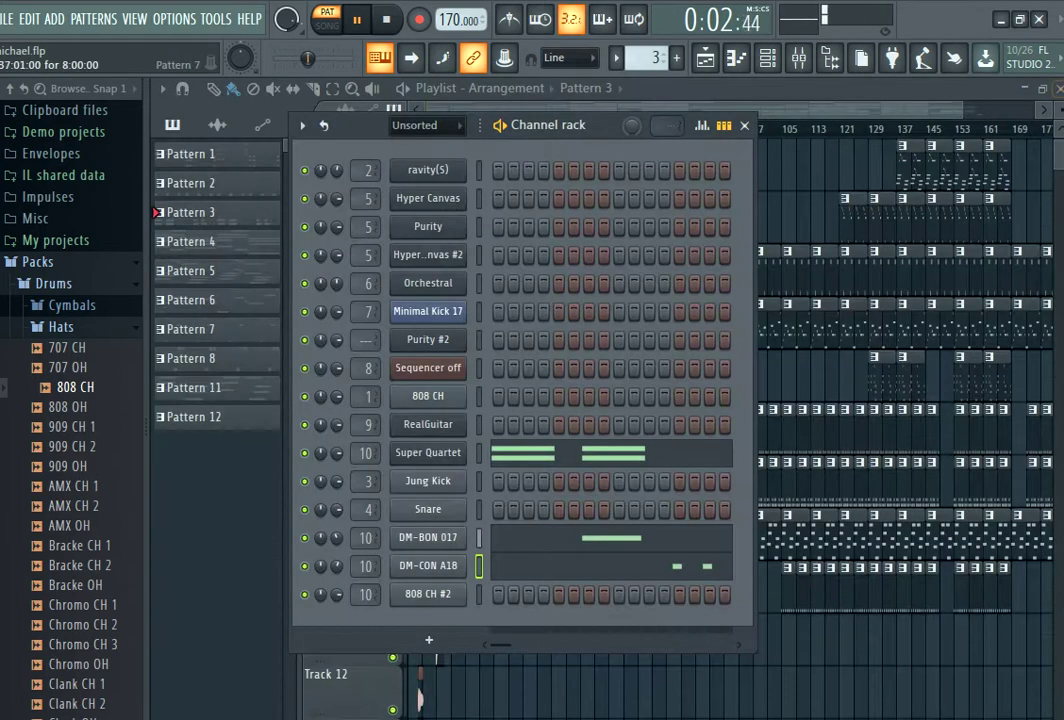
Review the DM-BON 017 and Super Quartet notes of Pattern 3 in the piano roll
{"action": "left_click", "coordinate": [687, 544]}
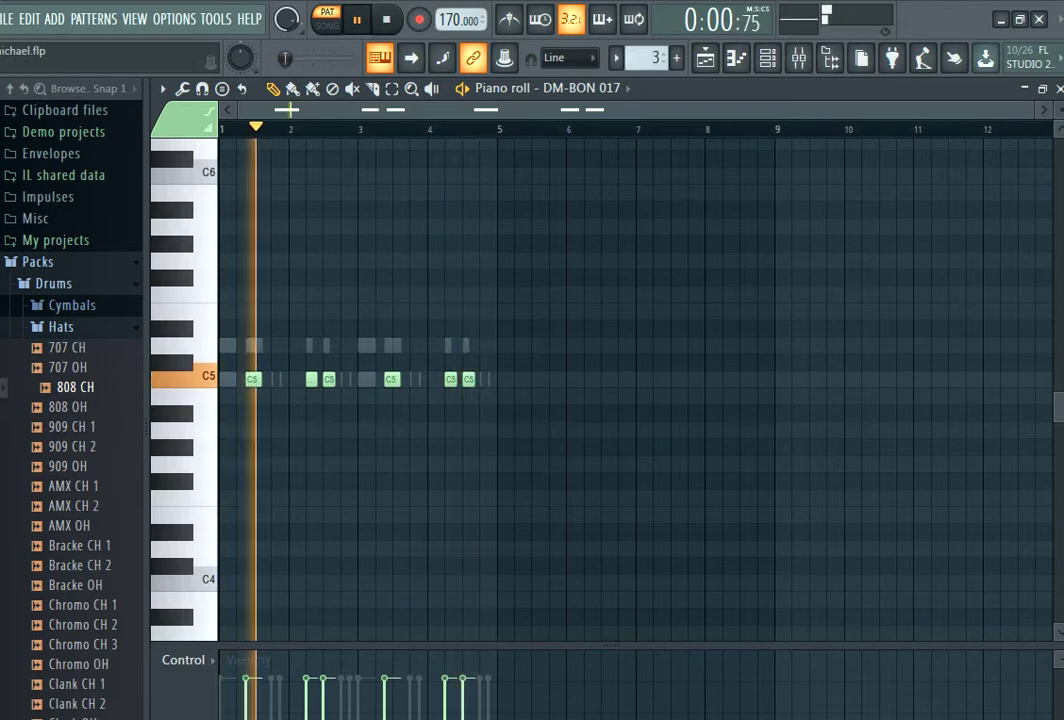
{"action": "key", "text": "F6"}
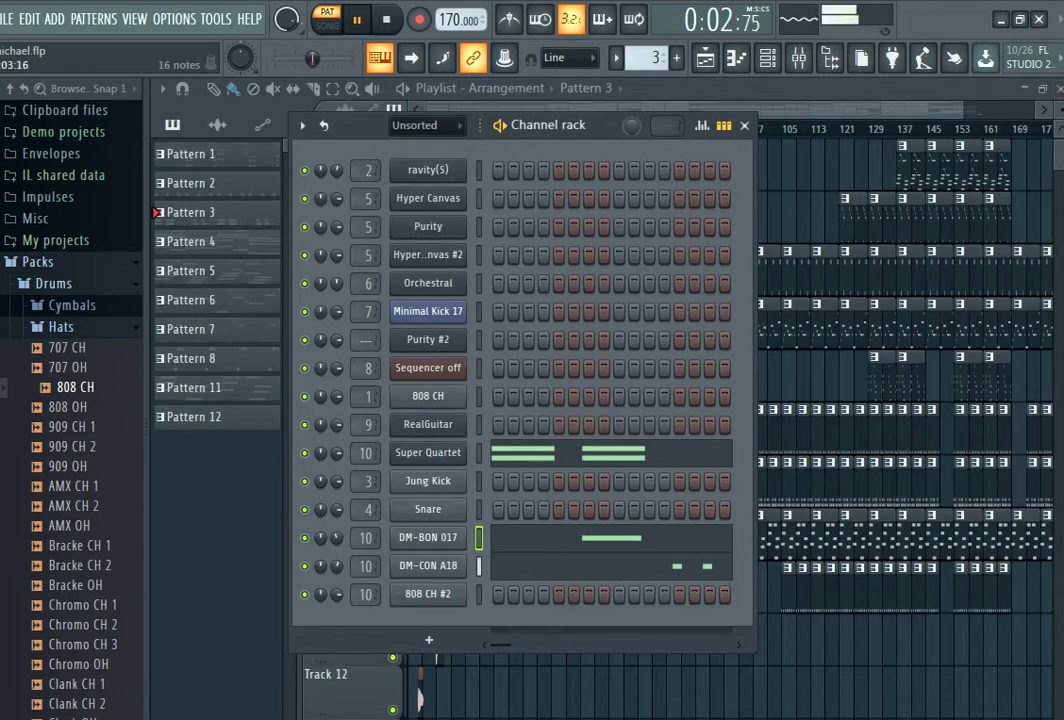
{"action": "left_click", "coordinate": [608, 453]}
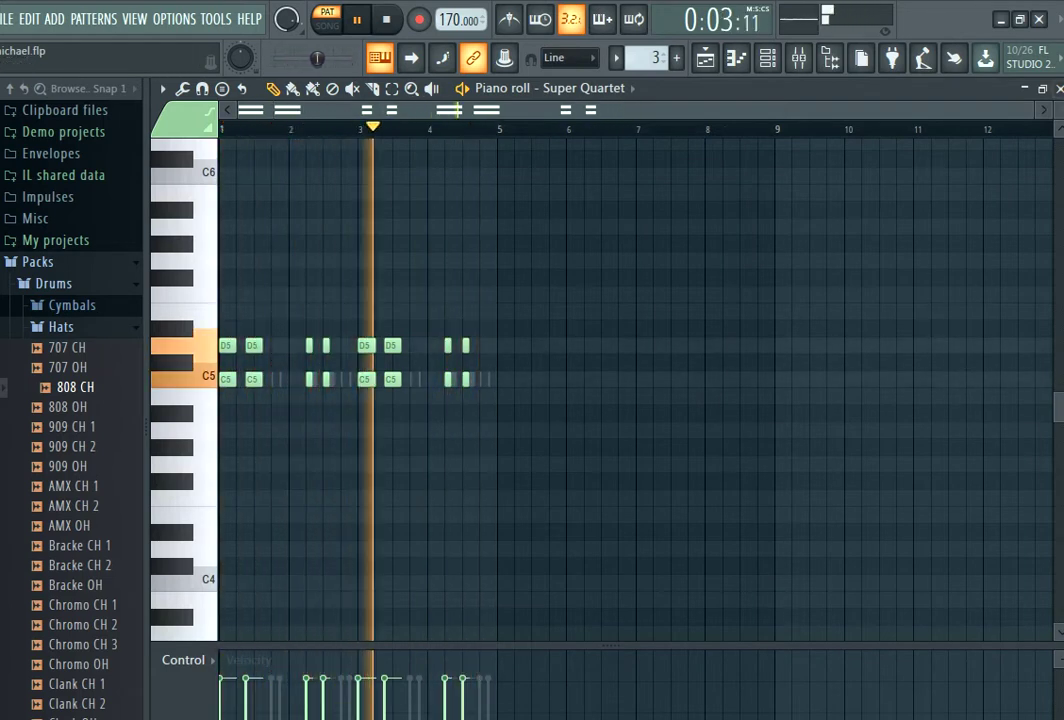
{"action": "key", "text": "Escape"}
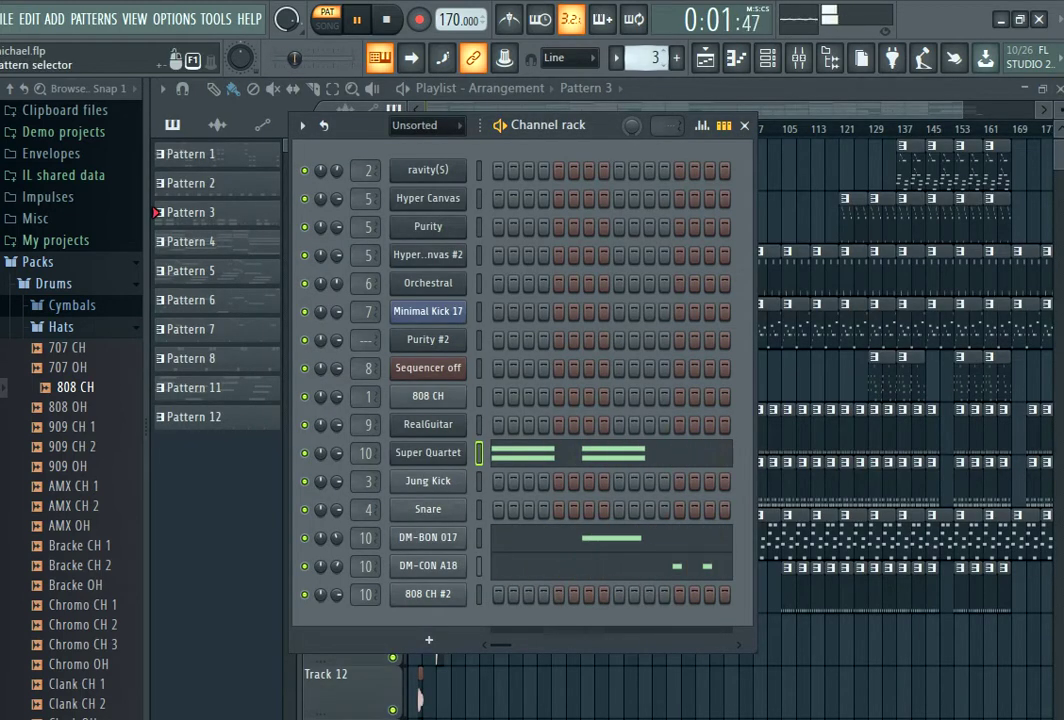
Switch to Pattern 4 and examine the Purity arpeggio notes closely in the piano roll
{"action": "key", "text": "KP_Add"}
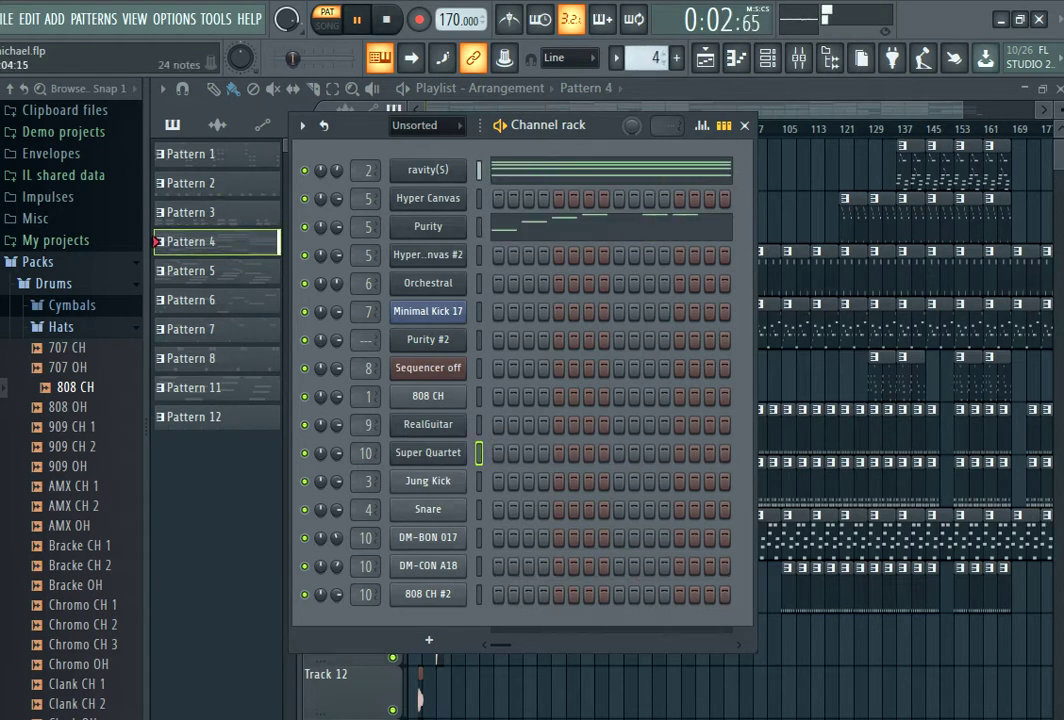
{"action": "left_click", "coordinate": [616, 227]}
{"action": "scroll", "coordinate": [616, 227], "scroll_direction": "down", "scroll_amount": 3}
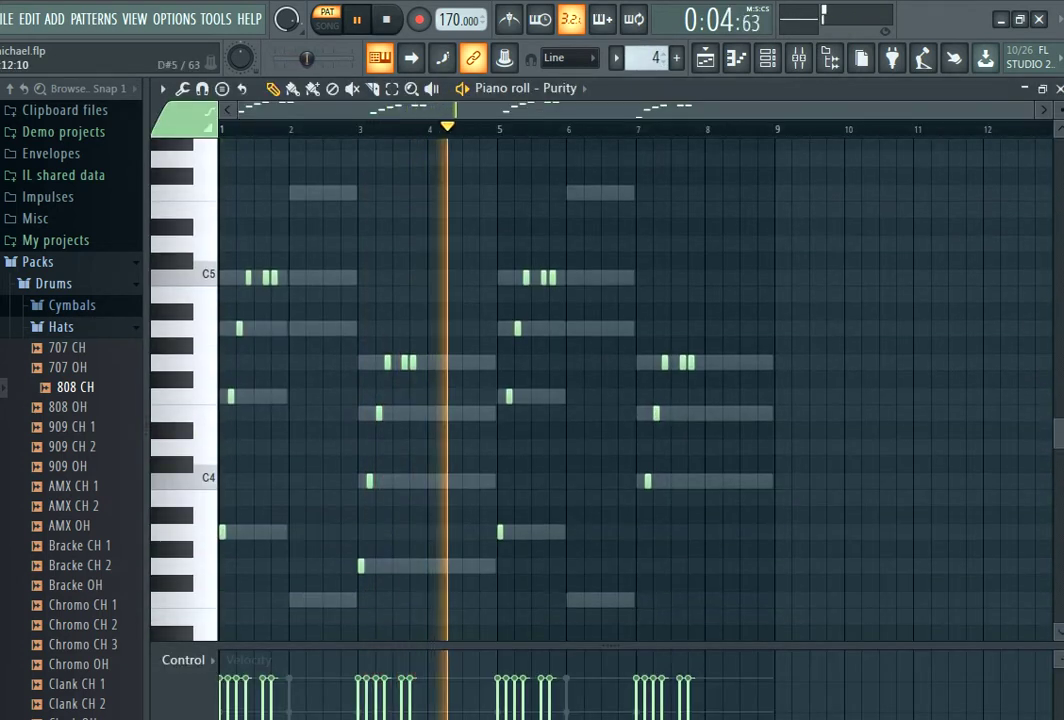
{"action": "scroll", "coordinate": [600, 390], "scroll_direction": "down", "scroll_amount": 3}
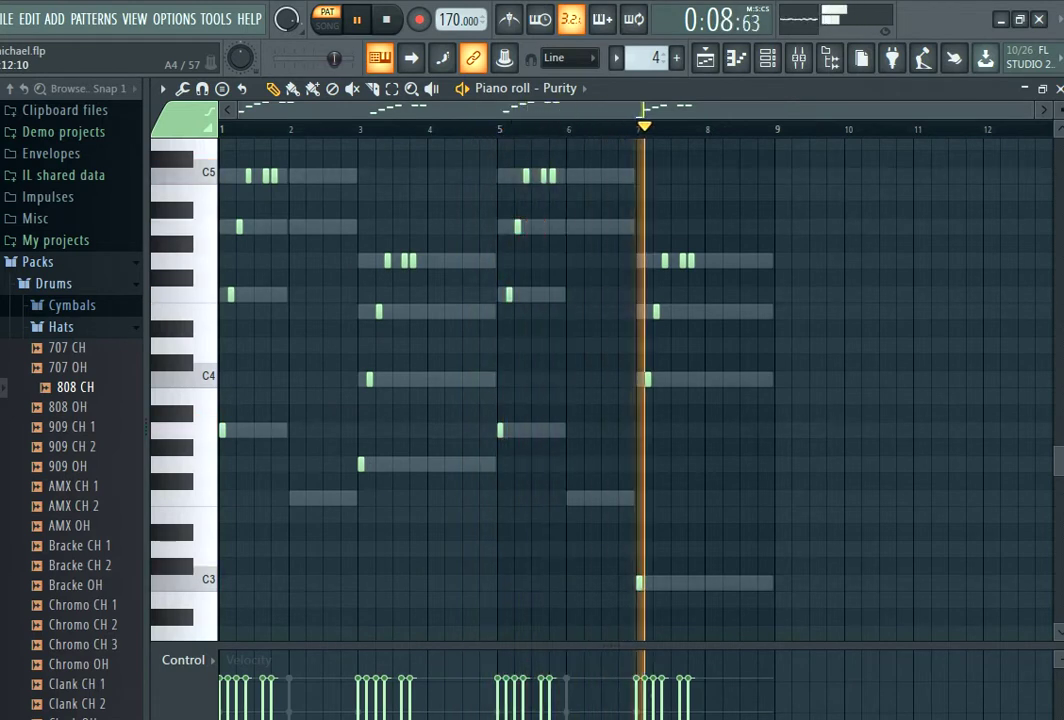
{"action": "scroll", "coordinate": [600, 390], "scroll_direction": "up", "scroll_amount": 2}
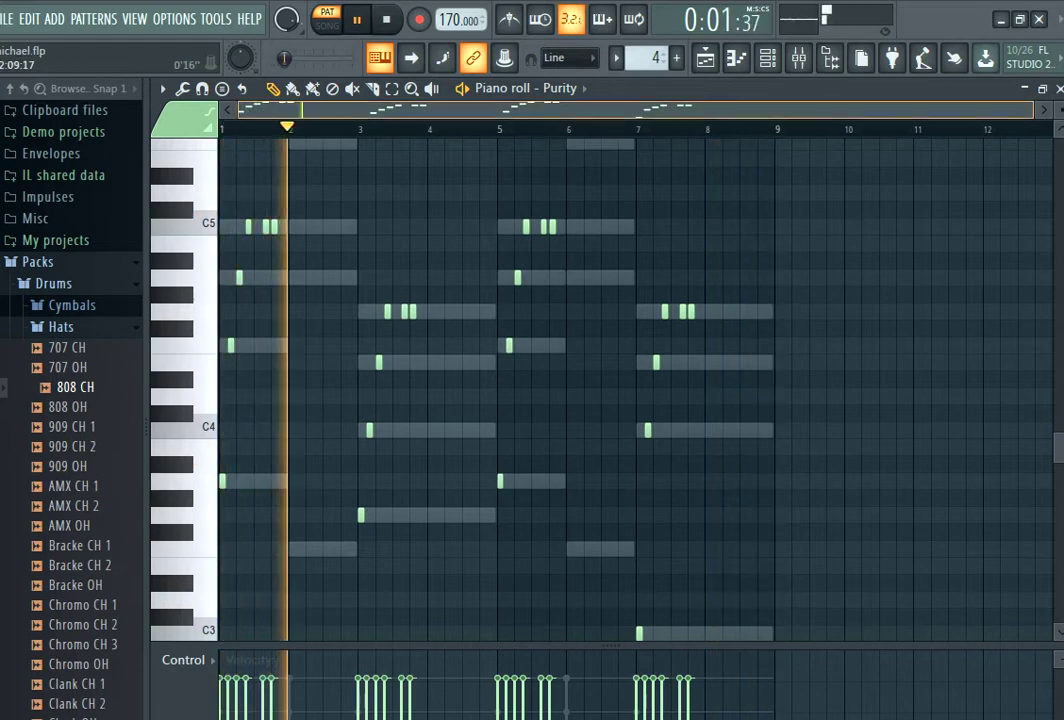
{"action": "scroll", "coordinate": [395, 108], "scroll_direction": "up", "scroll_amount": 4}
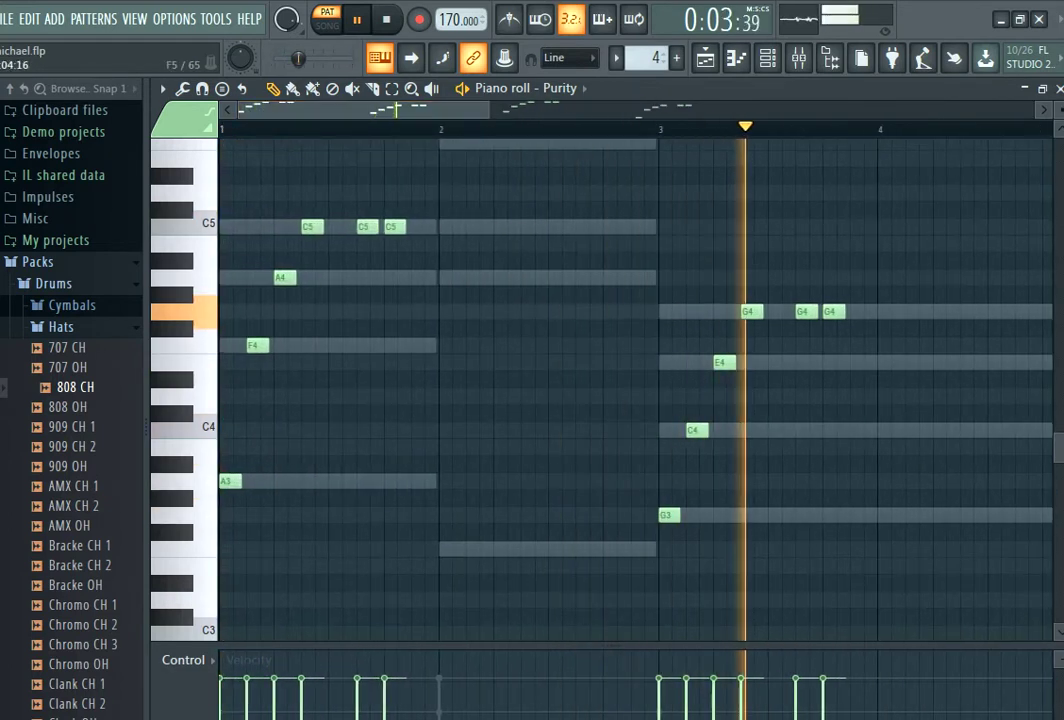
Open the ravity(S) notes of Pattern 4 in the piano roll and examine the full chord progression
{"action": "left_click", "coordinate": [767, 57]}
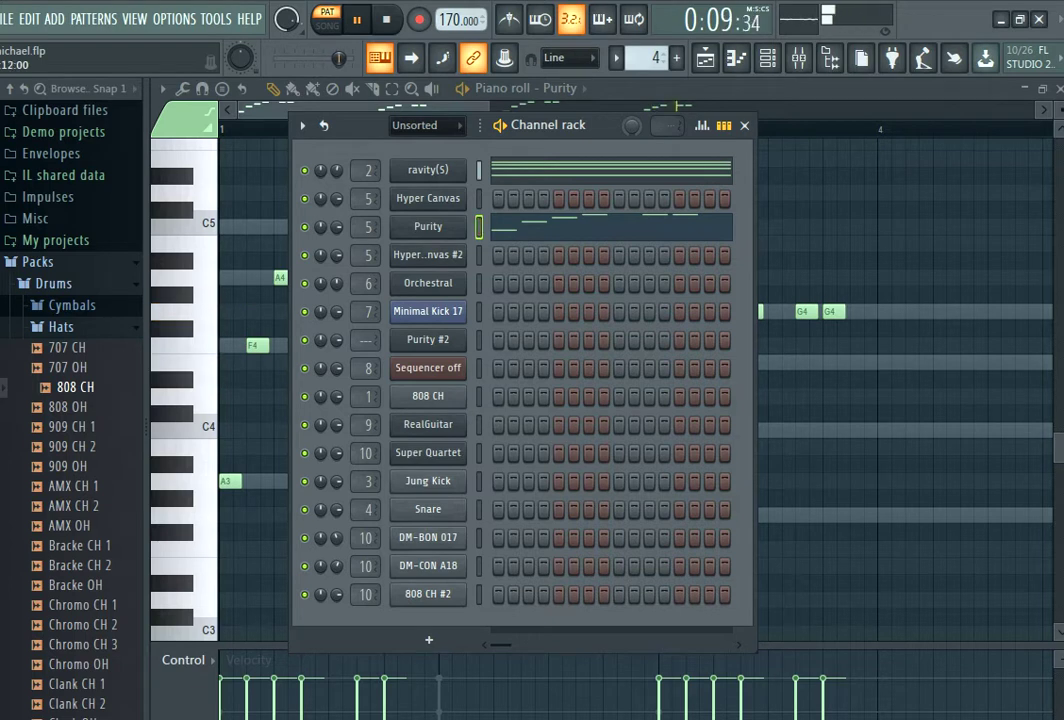
{"action": "left_click", "coordinate": [533, 174]}
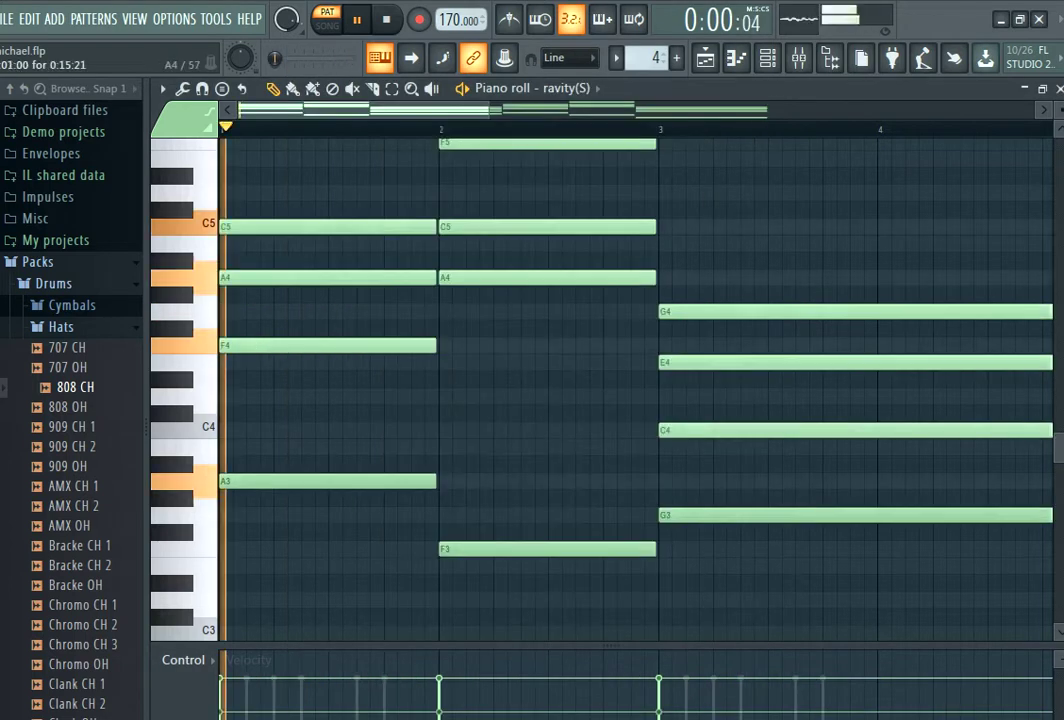
{"action": "scroll", "coordinate": [335, 277], "scroll_direction": "up", "scroll_amount": 4}
{"action": "left_click_drag", "start_coordinate": [345, 109], "coordinate": [469, 109]}
{"action": "scroll", "coordinate": [469, 109], "scroll_direction": "down", "scroll_amount": 4}
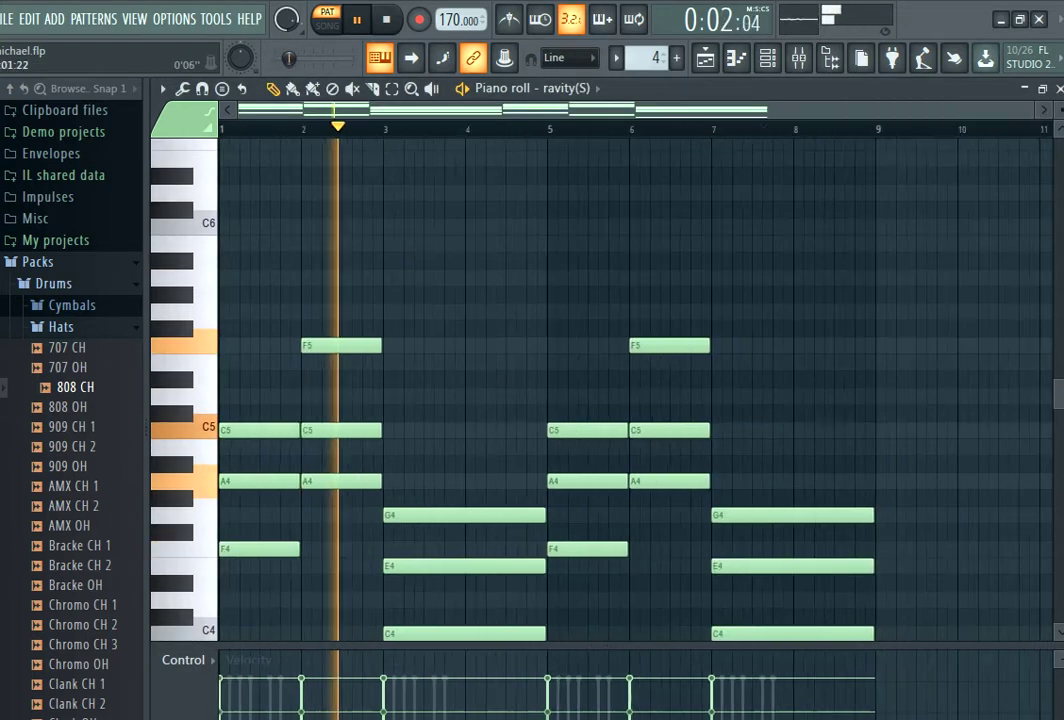
{"action": "scroll", "coordinate": [469, 109], "scroll_direction": "down", "scroll_amount": 1}
{"action": "scroll", "coordinate": [520, 328], "scroll_direction": "down", "scroll_amount": 2}
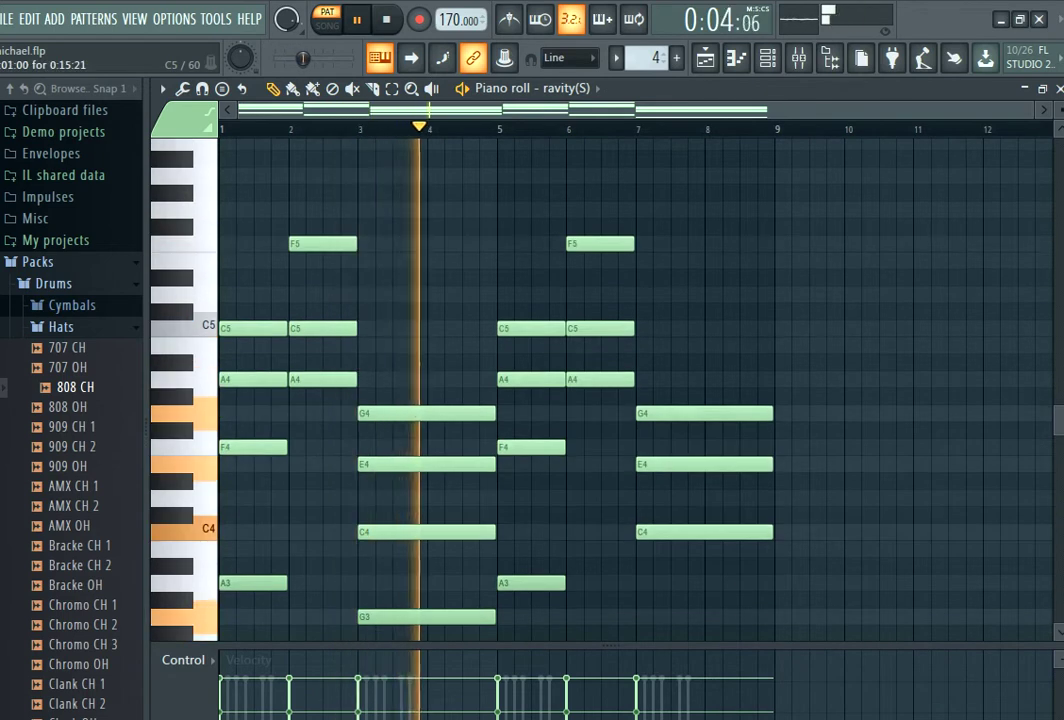
Mute the Purity channel, examine the ravity(S) chord notes of Pattern 4 in the piano roll, and close it
{"action": "scroll", "coordinate": [600, 390], "scroll_direction": "down", "scroll_amount": 2}
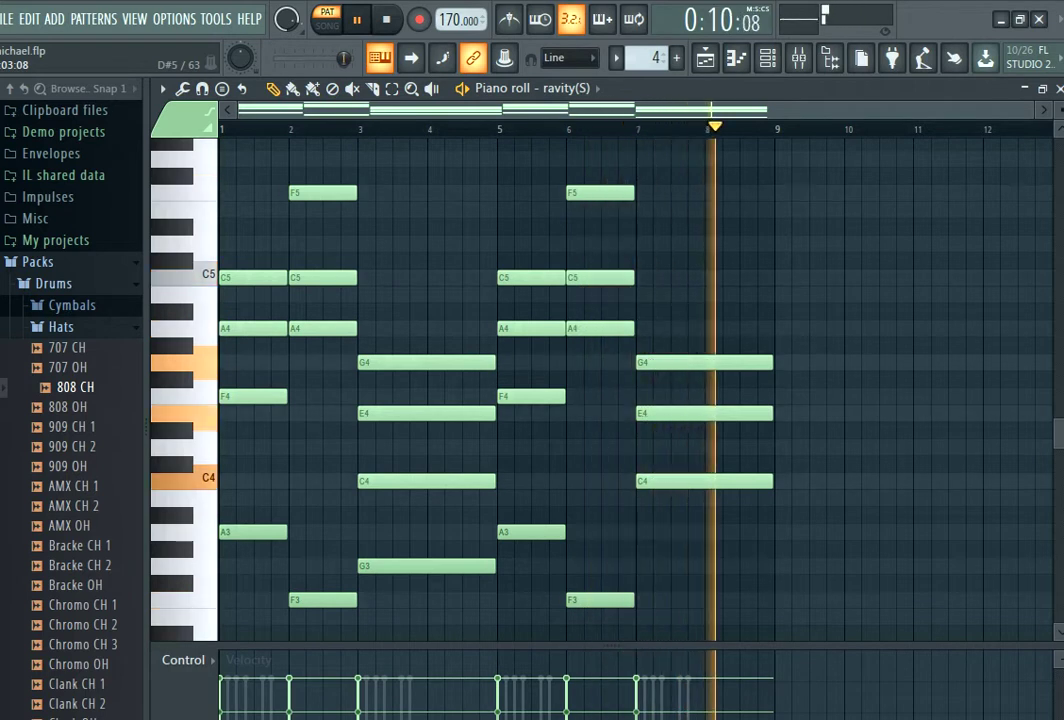
{"action": "left_click", "coordinate": [767, 57]}
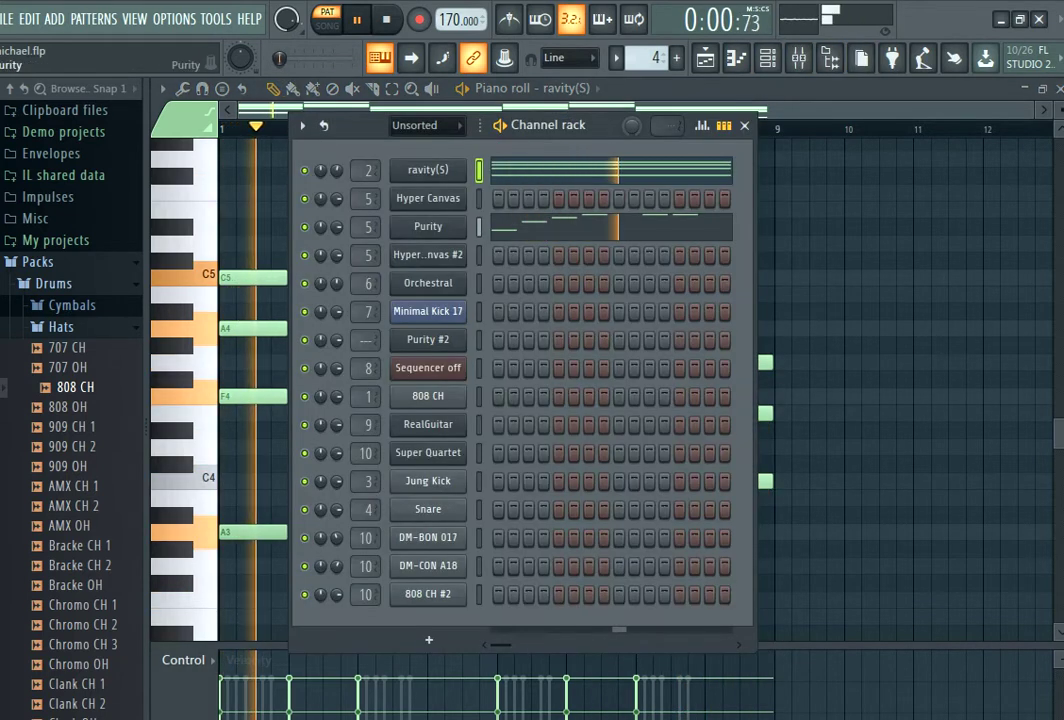
{"action": "left_click", "coordinate": [304, 227]}
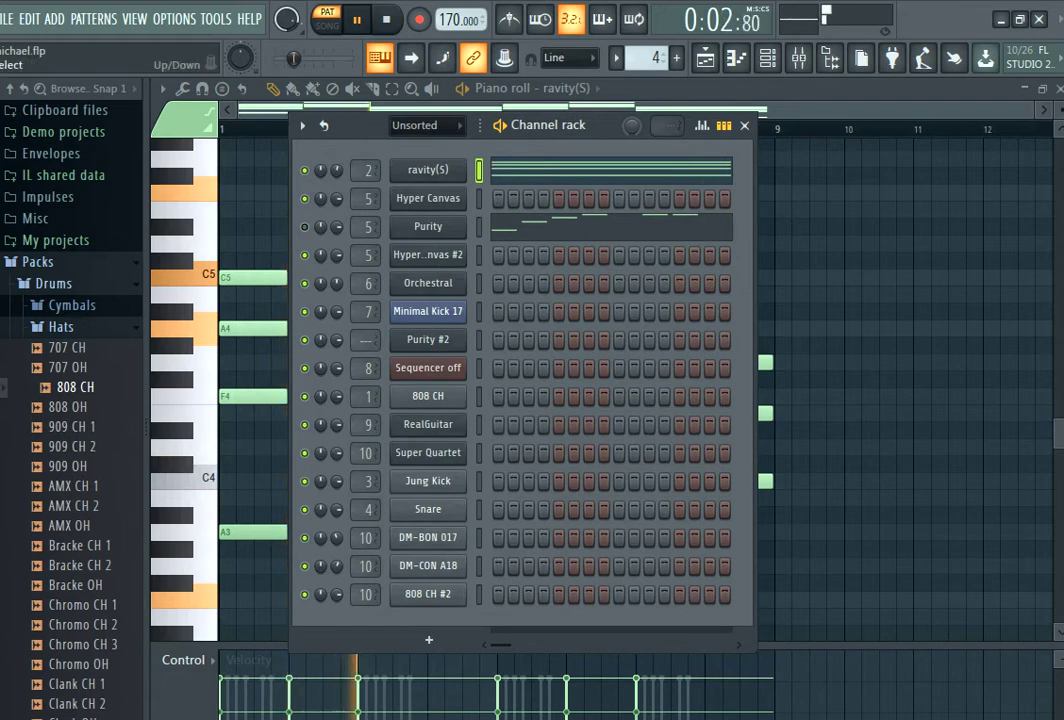
{"action": "left_click", "coordinate": [571, 173]}
{"action": "left_click", "coordinate": [571, 173]}
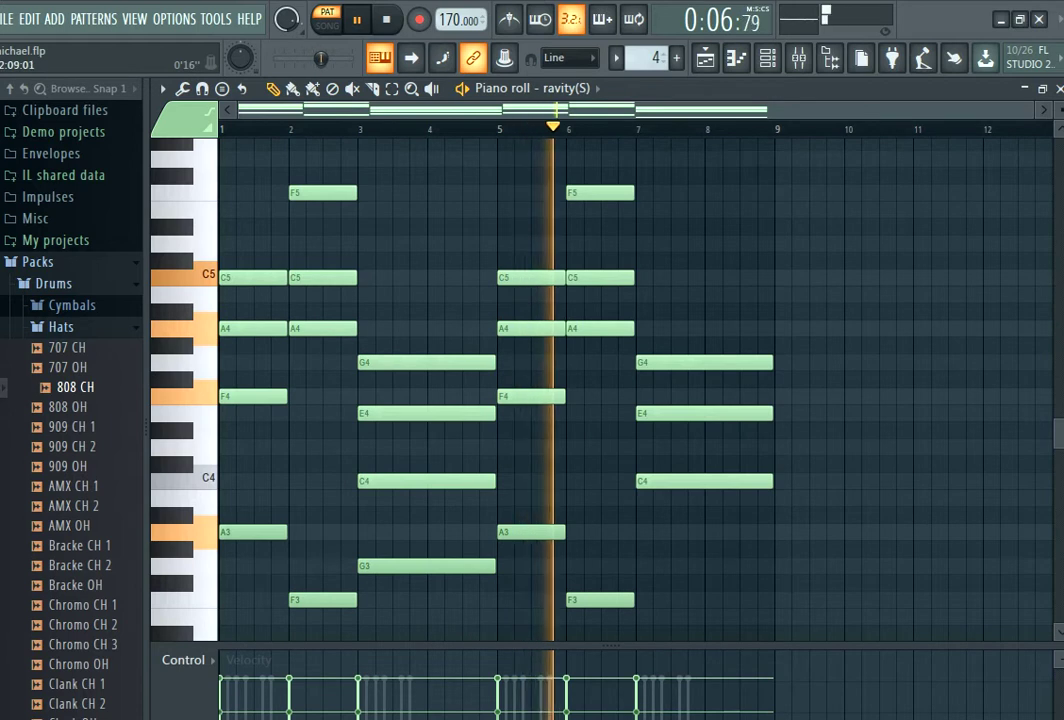
{"action": "left_click_drag", "start_coordinate": [1031, 110], "coordinate": [690, 110]}
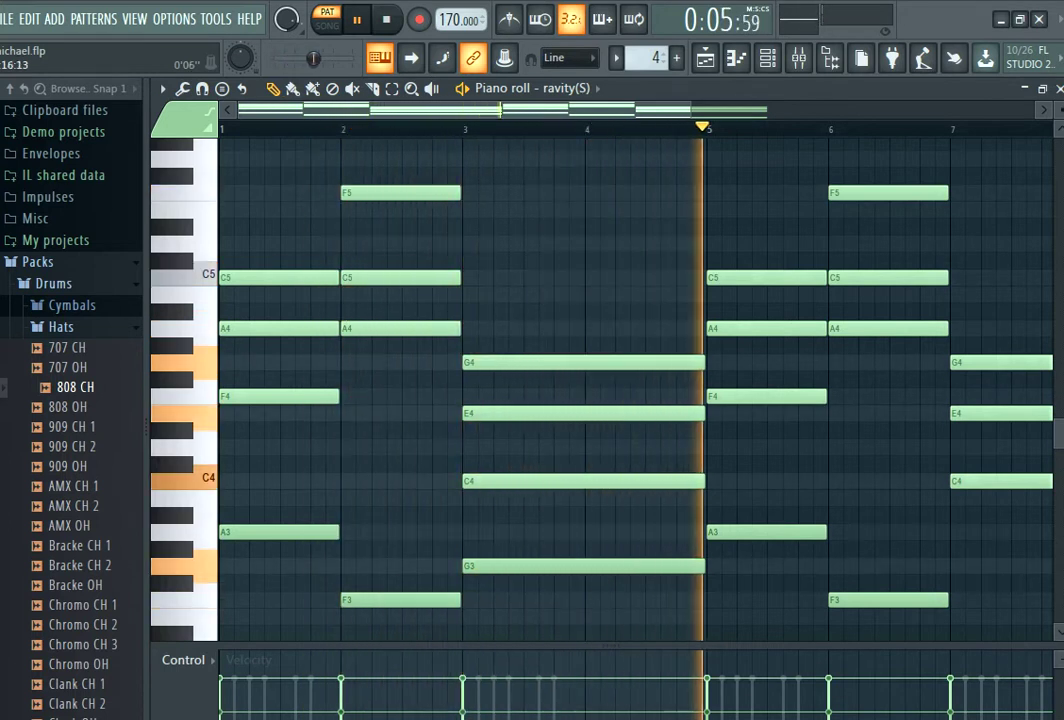
{"action": "left_click", "coordinate": [1059, 89]}
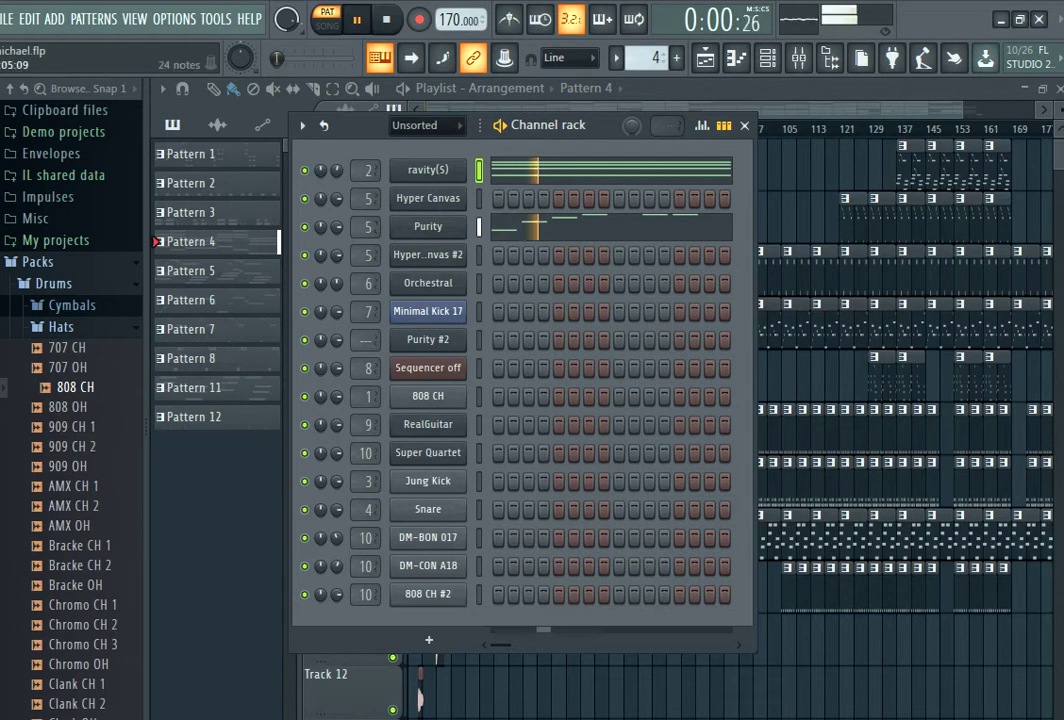
Switch to Pattern 5 and review the full run of Hyper Canvas notes in the piano roll
{"action": "left_click", "coordinate": [192, 271]}
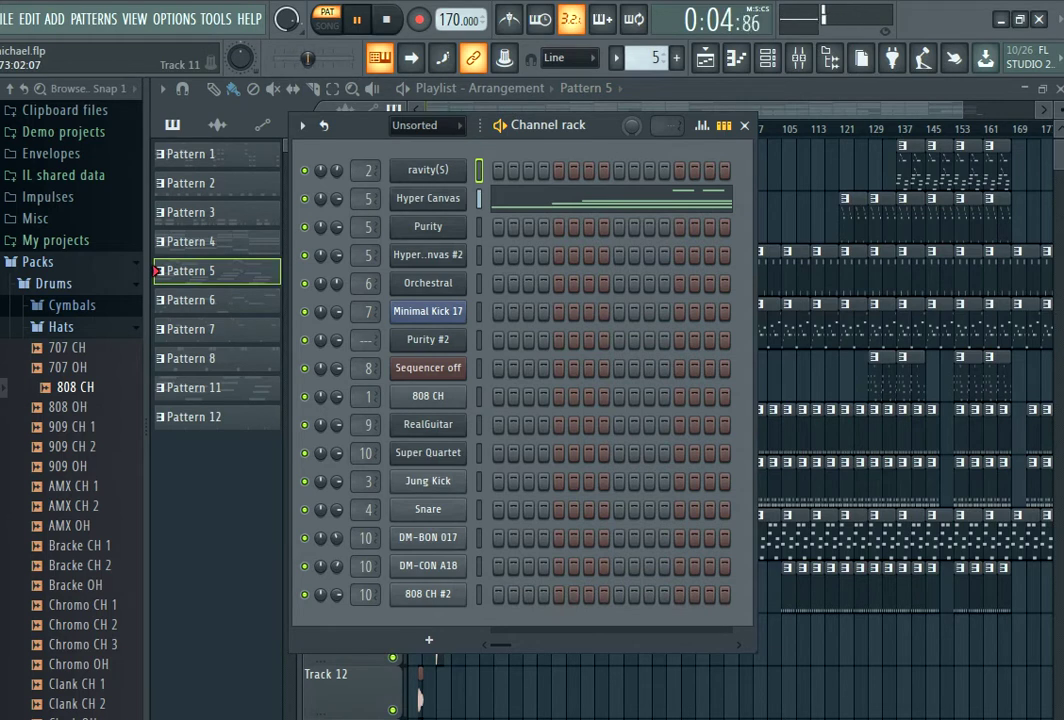
{"action": "left_click", "coordinate": [982, 719]}
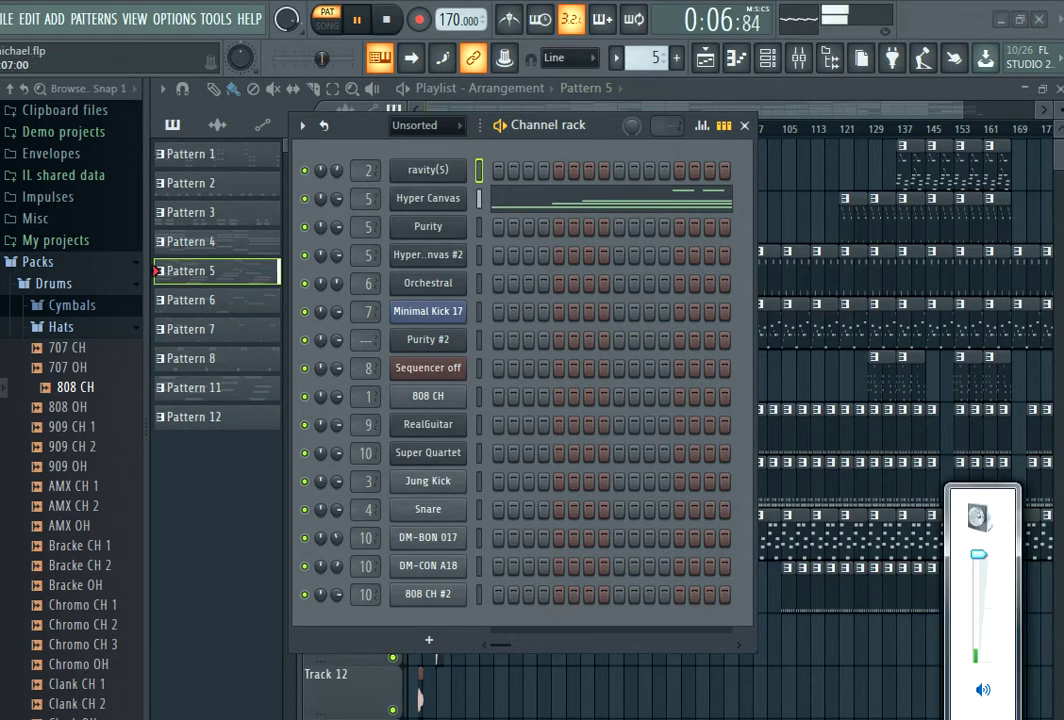
{"action": "left_click", "coordinate": [600, 198]}
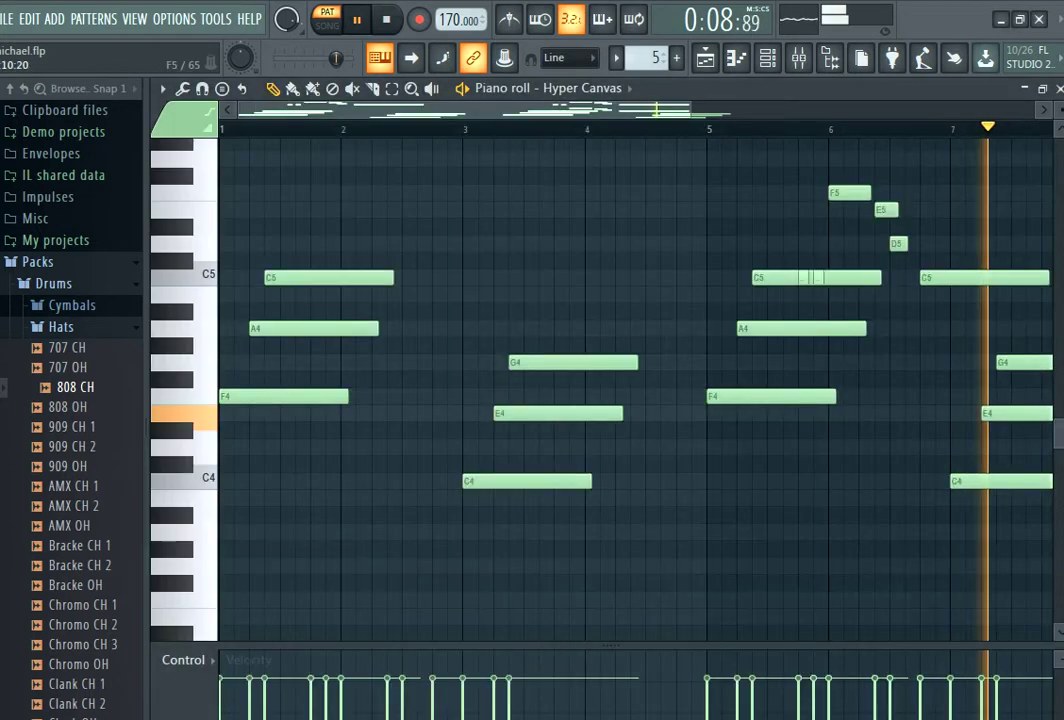
{"action": "scroll", "coordinate": [676, 300], "scroll_direction": "down", "scroll_amount": 3}
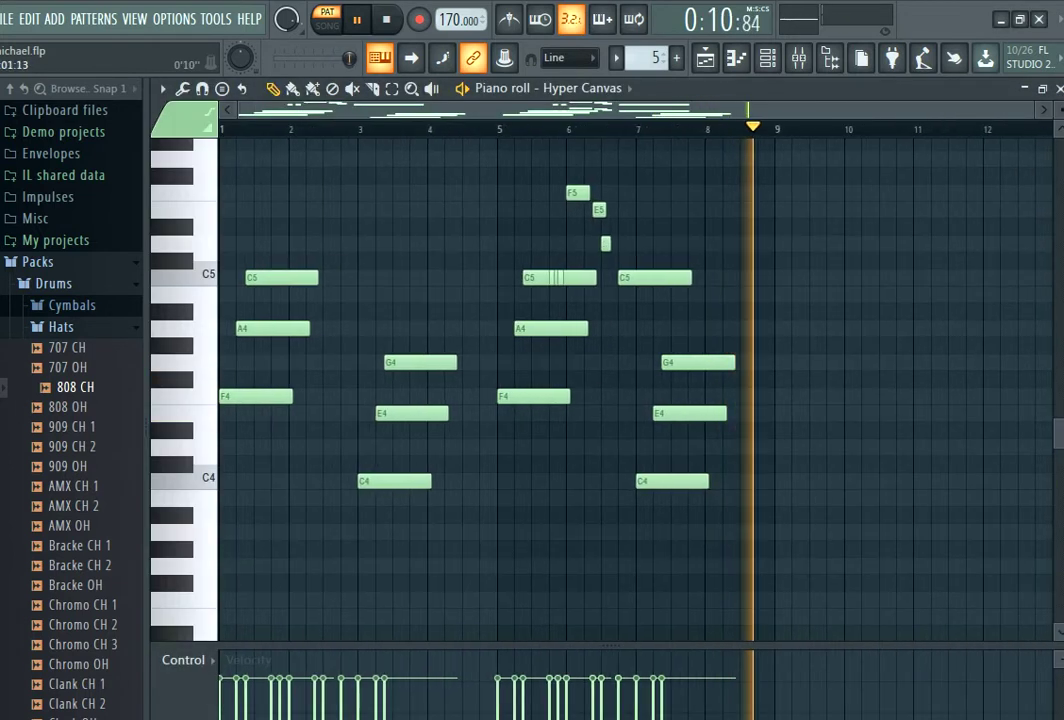
Switch to Pattern 6 and examine the Sequencer off melody notes closely in the piano roll
{"action": "left_click", "coordinate": [768, 58]}
{"action": "left_click", "coordinate": [767, 57]}
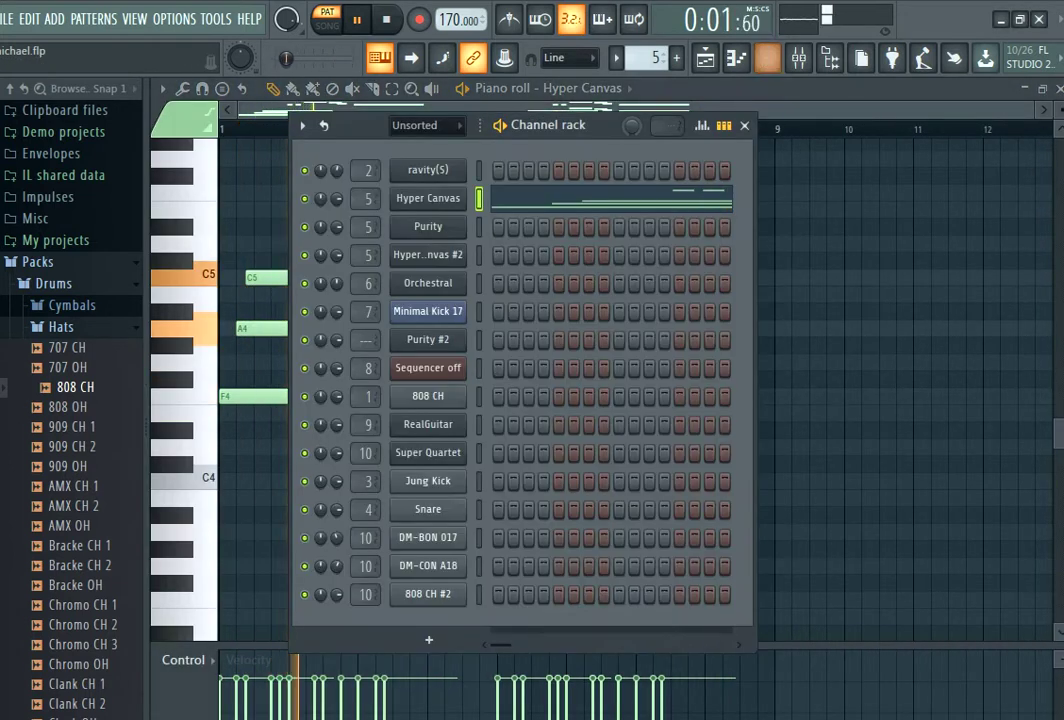
{"action": "scroll", "coordinate": [647, 58], "scroll_direction": "up", "scroll_amount": 1}
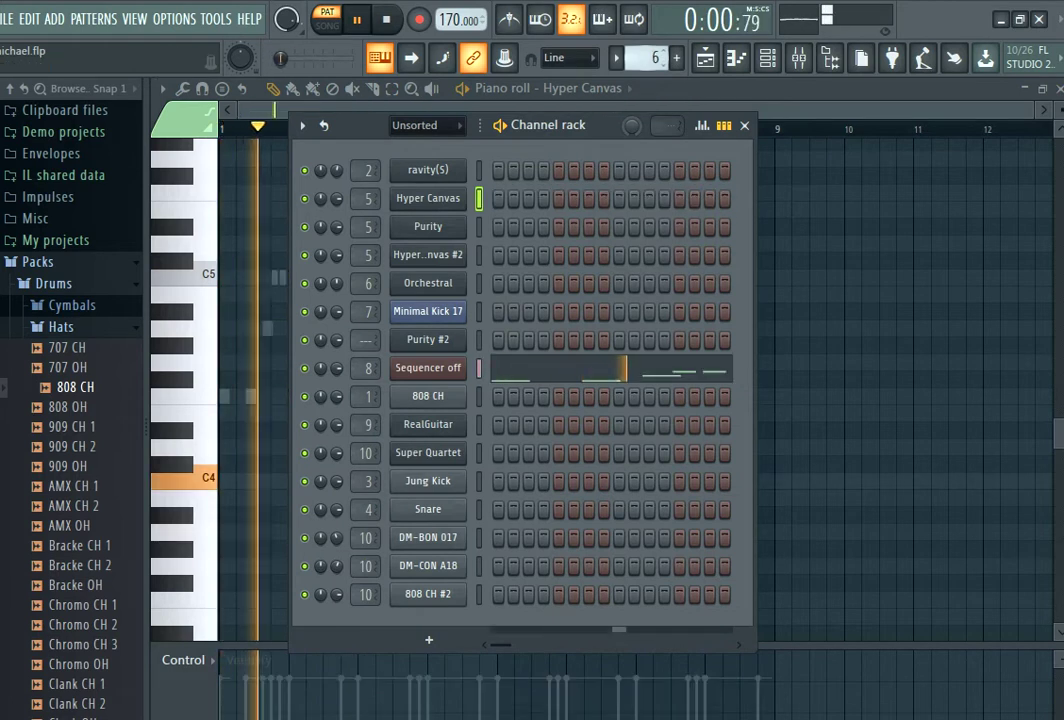
{"action": "left_click", "coordinate": [611, 369]}
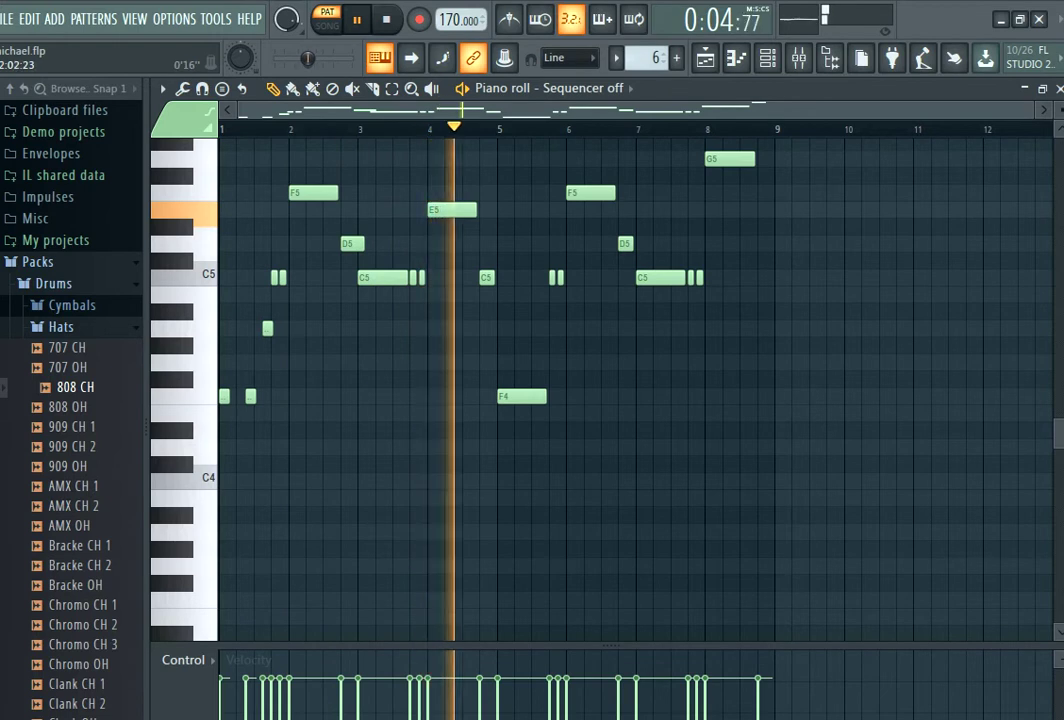
{"action": "left_click_drag", "start_coordinate": [1033, 110], "coordinate": [813, 110]}
{"action": "scroll", "coordinate": [620, 390], "scroll_direction": "up", "scroll_amount": 3}
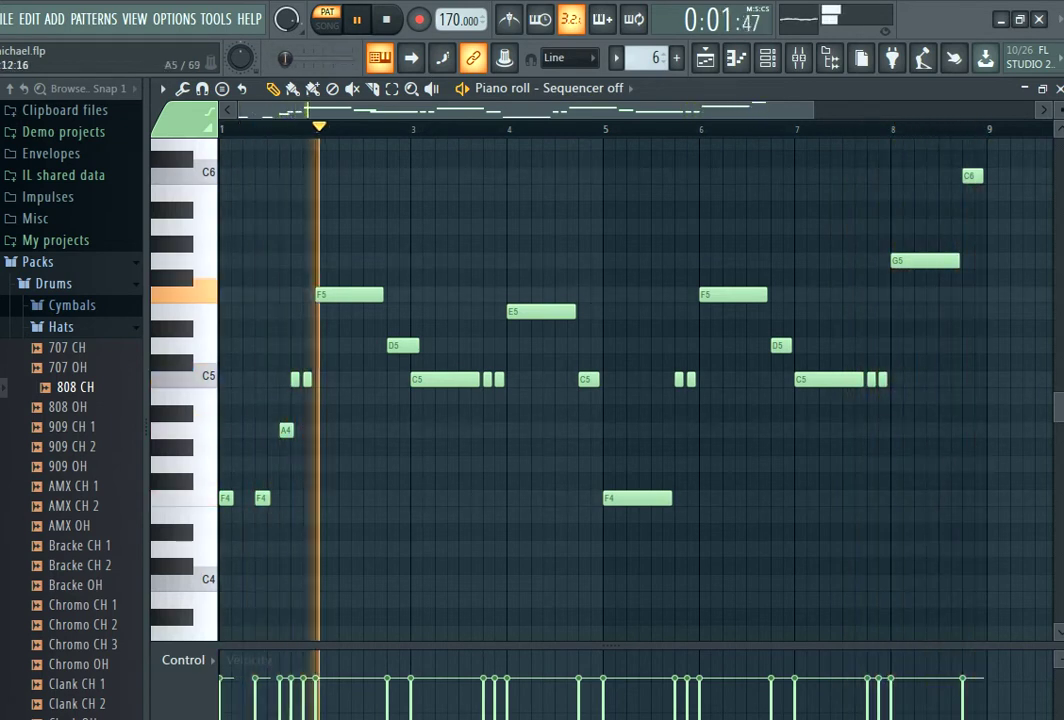
{"action": "left_click_drag", "start_coordinate": [812, 110], "coordinate": [755, 110]}
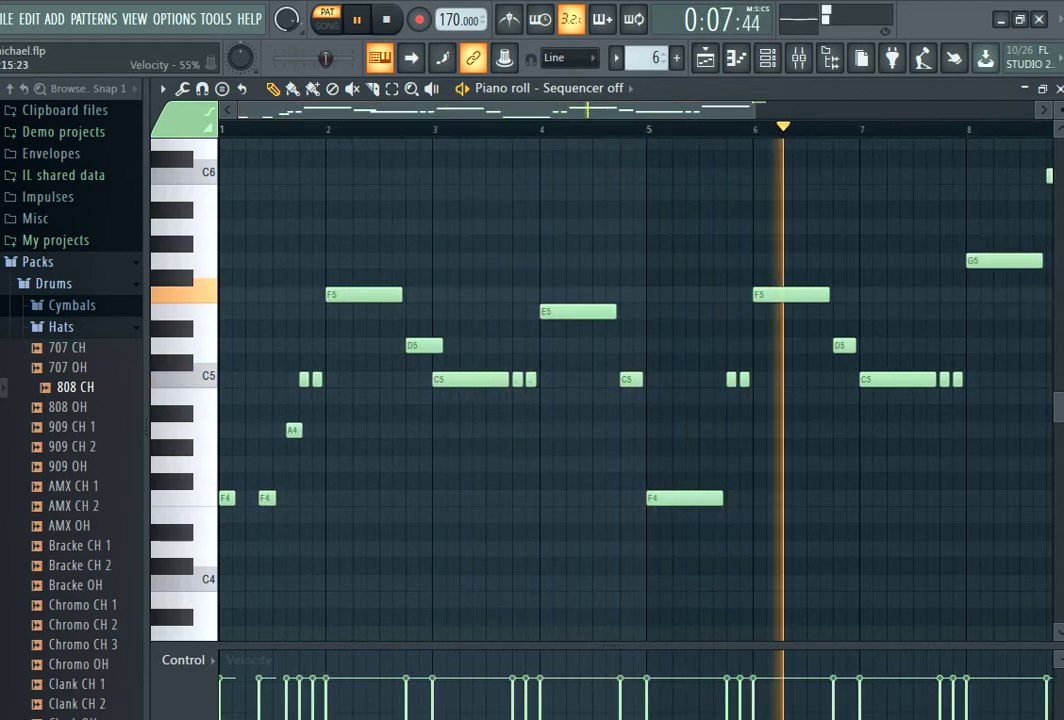
{"action": "left_click", "coordinate": [977, 718]}
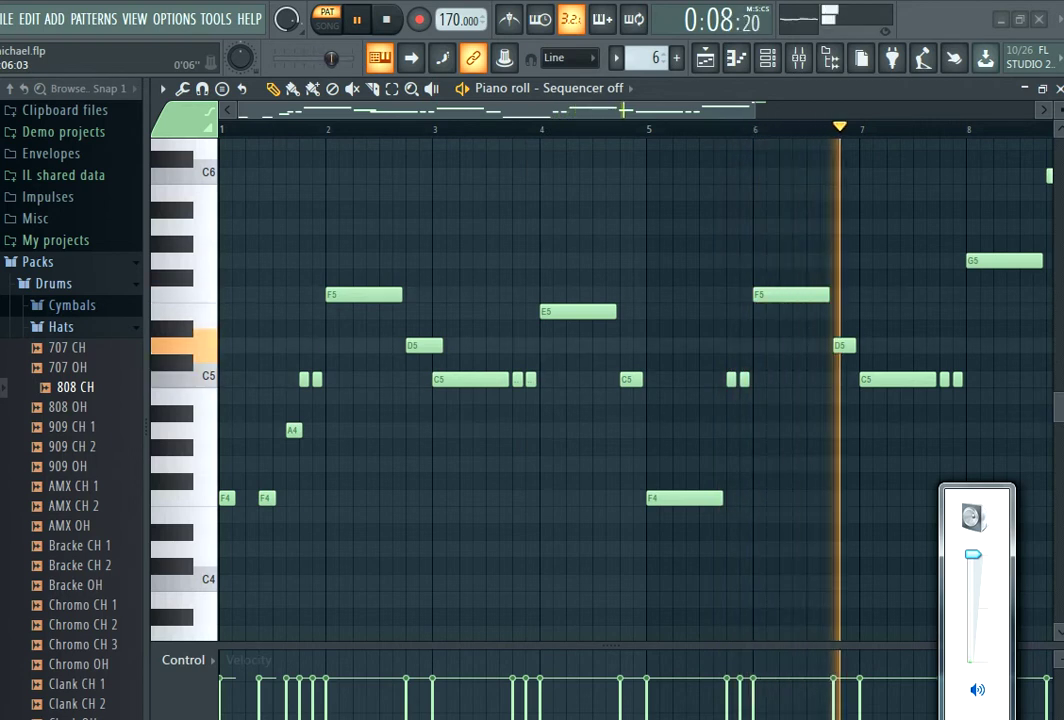
{"action": "left_click", "coordinate": [945, 20]}
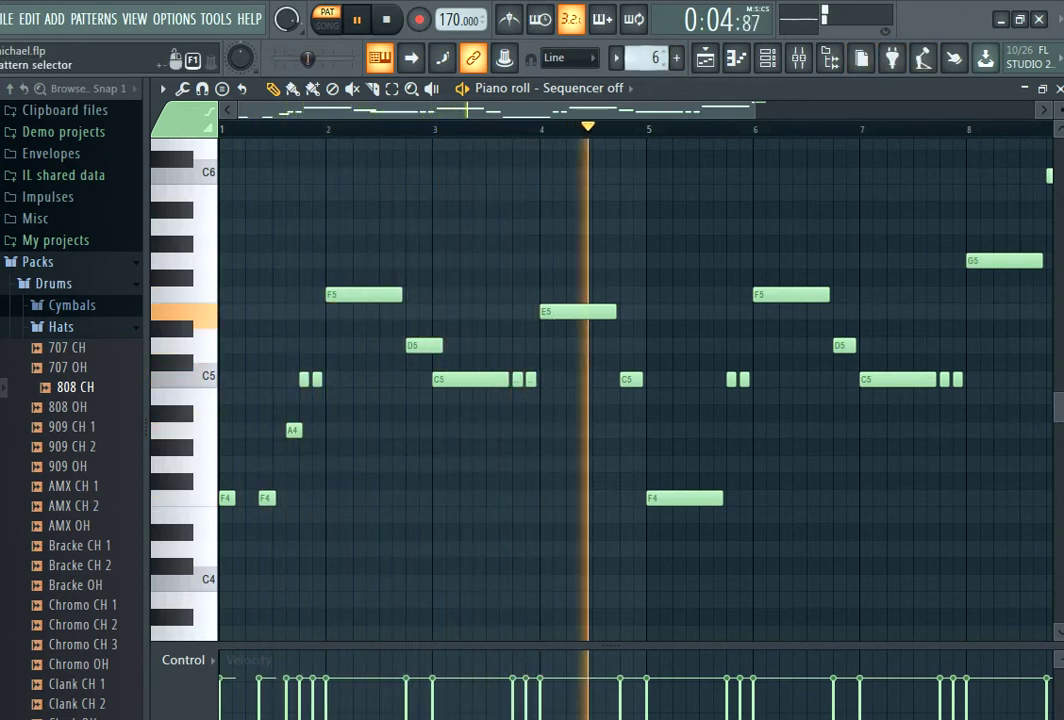
Switch to Pattern 7 and examine the Minimal Kick 17 notes in the piano roll
{"action": "scroll", "coordinate": [650, 58], "scroll_direction": "up", "scroll_amount": 1}
{"action": "scroll", "coordinate": [671, 208], "scroll_direction": "up", "scroll_amount": 3}
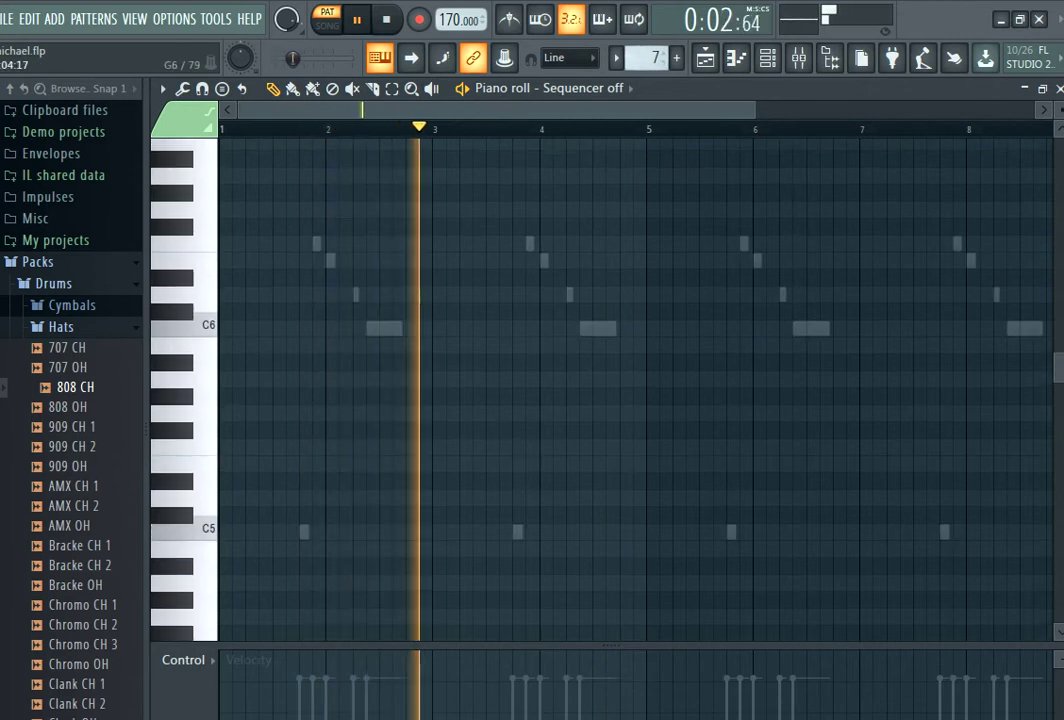
{"action": "left_click", "coordinate": [767, 57]}
{"action": "left_click", "coordinate": [600, 311]}
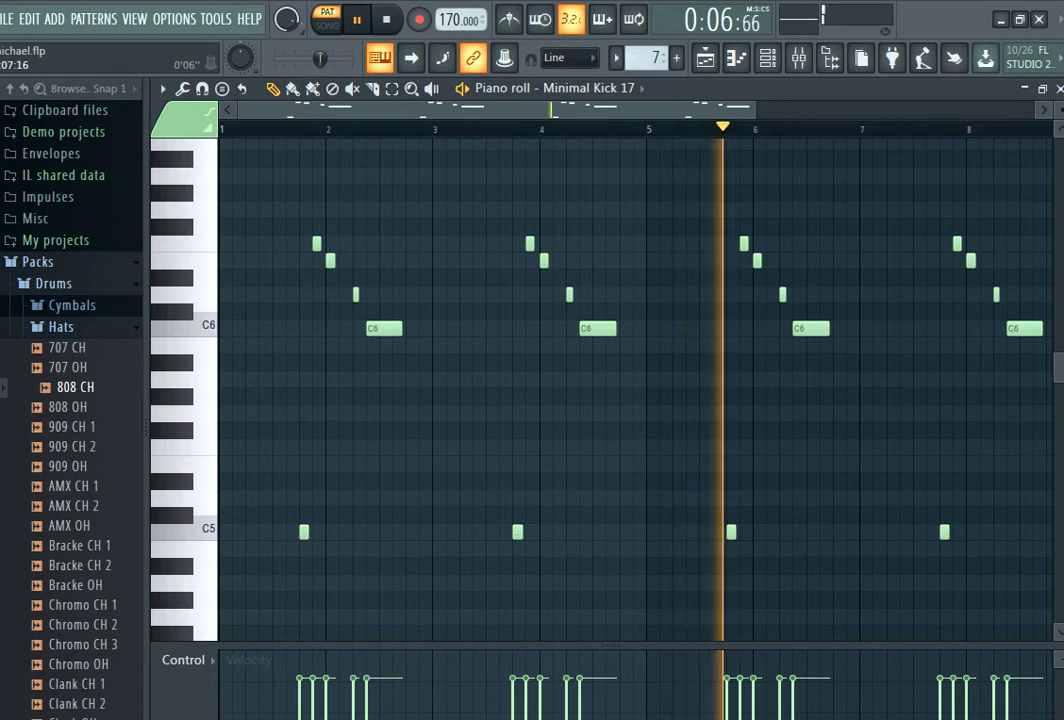
{"action": "scroll", "coordinate": [620, 294], "scroll_direction": "down", "scroll_amount": 1}
{"action": "scroll", "coordinate": [640, 390], "scroll_direction": "up", "scroll_amount": 2}
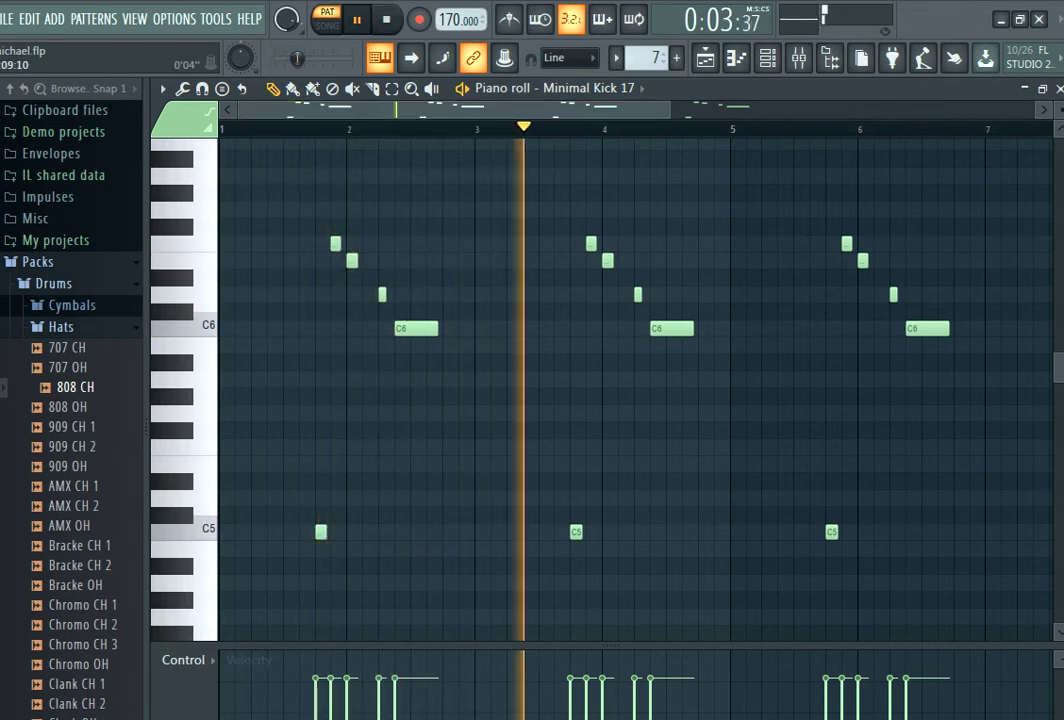
{"action": "scroll", "coordinate": [640, 390], "scroll_direction": "down", "scroll_amount": 2}
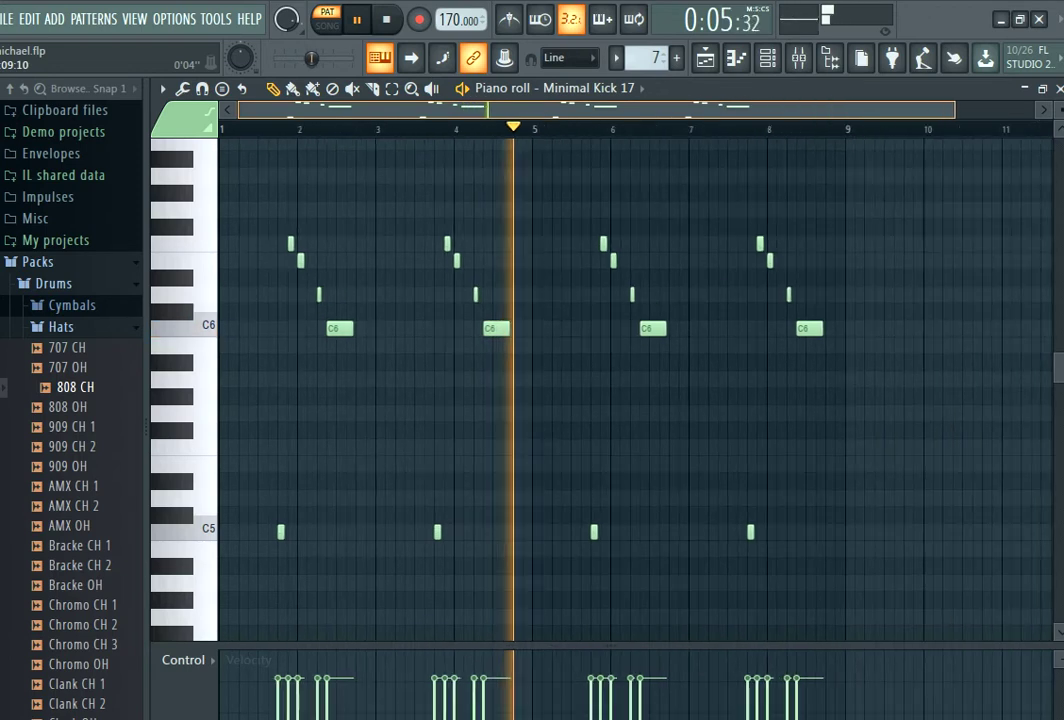
{"action": "left_click_drag", "start_coordinate": [904, 110], "coordinate": [1000, 110]}
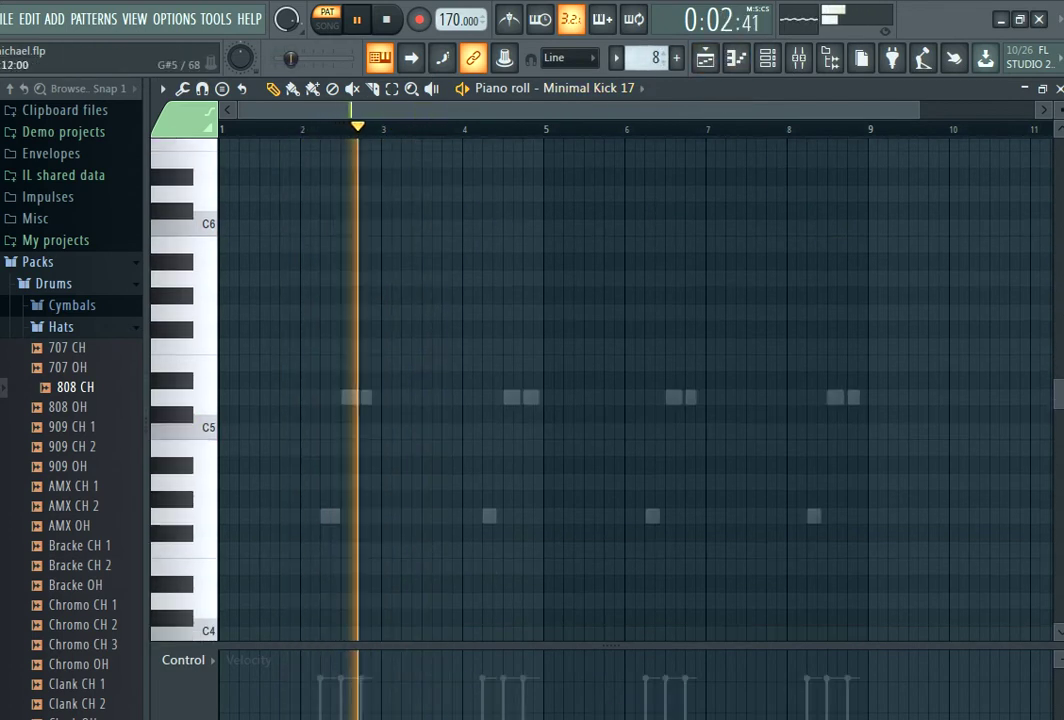
Open the RealGuitar notes of Pattern 8 in the piano roll and examine them closely
{"action": "key", "text": "F6"}
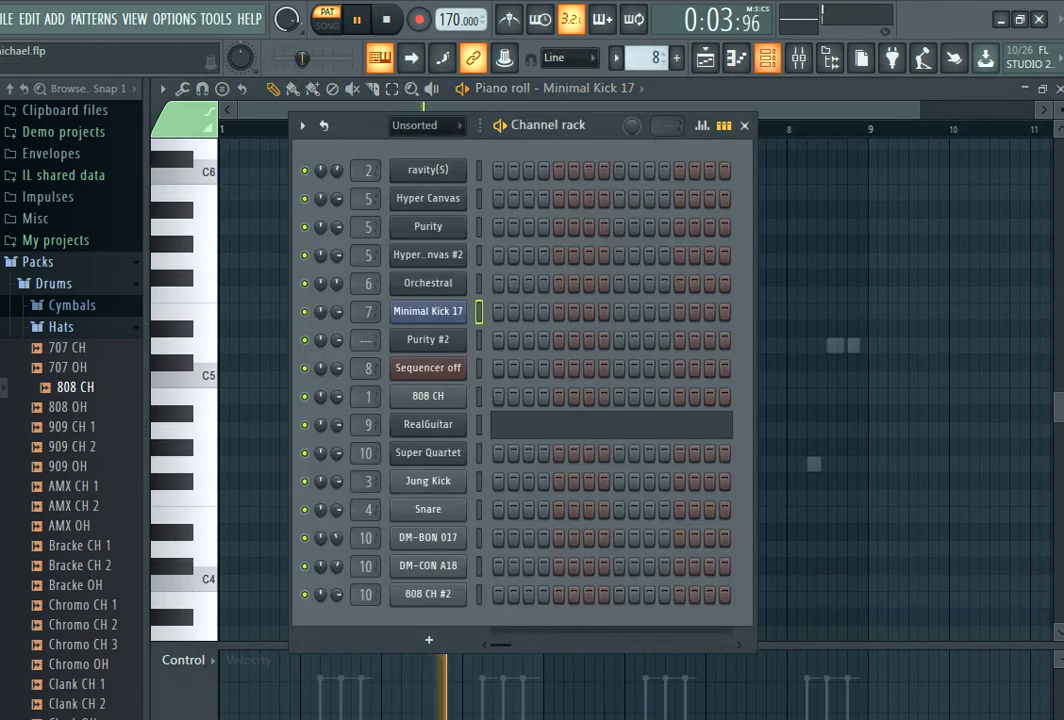
{"action": "left_click", "coordinate": [580, 425]}
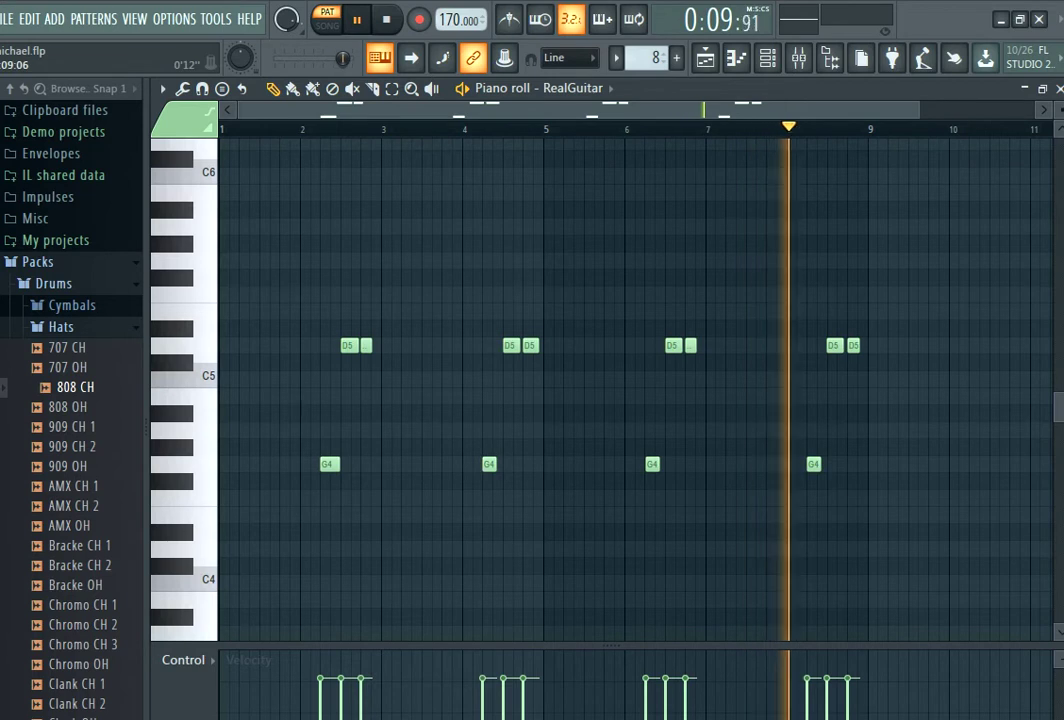
{"action": "left_click_drag", "start_coordinate": [916, 110], "coordinate": [742, 110]}
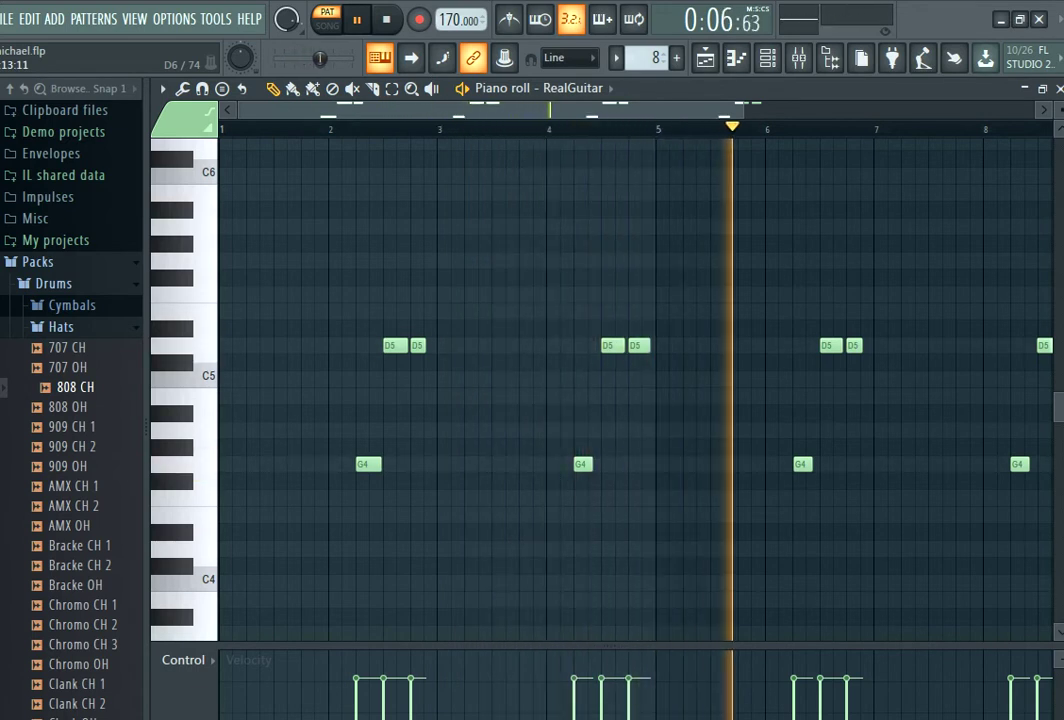
Switch to Pattern 11 and view its Hyper Canvas #2 notes in the piano roll
{"action": "left_click", "coordinate": [662, 53]}
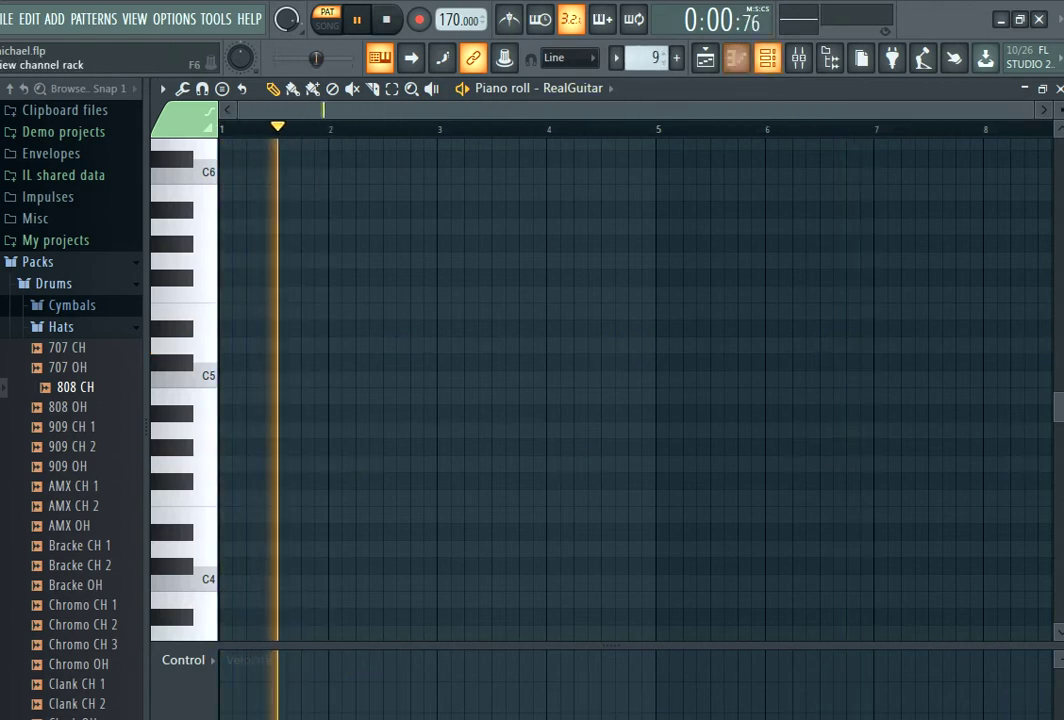
{"action": "left_click", "coordinate": [767, 58]}
{"action": "left_click", "coordinate": [660, 54]}
{"action": "scroll", "coordinate": [648, 57], "scroll_direction": "up", "scroll_amount": 1}
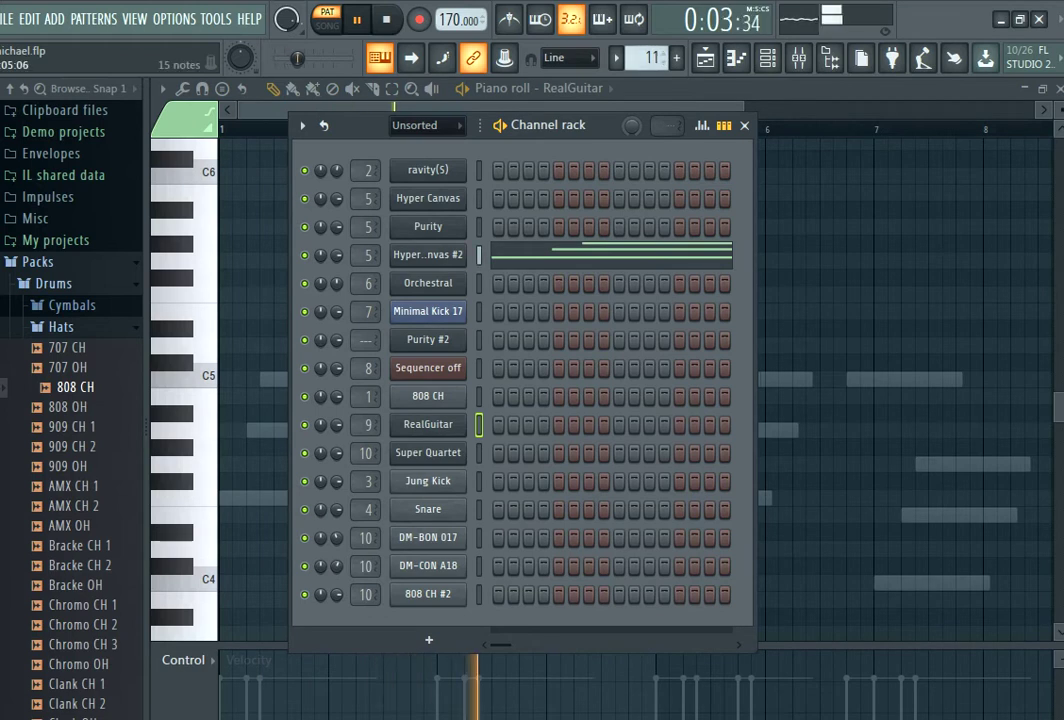
{"action": "key", "text": "F6"}
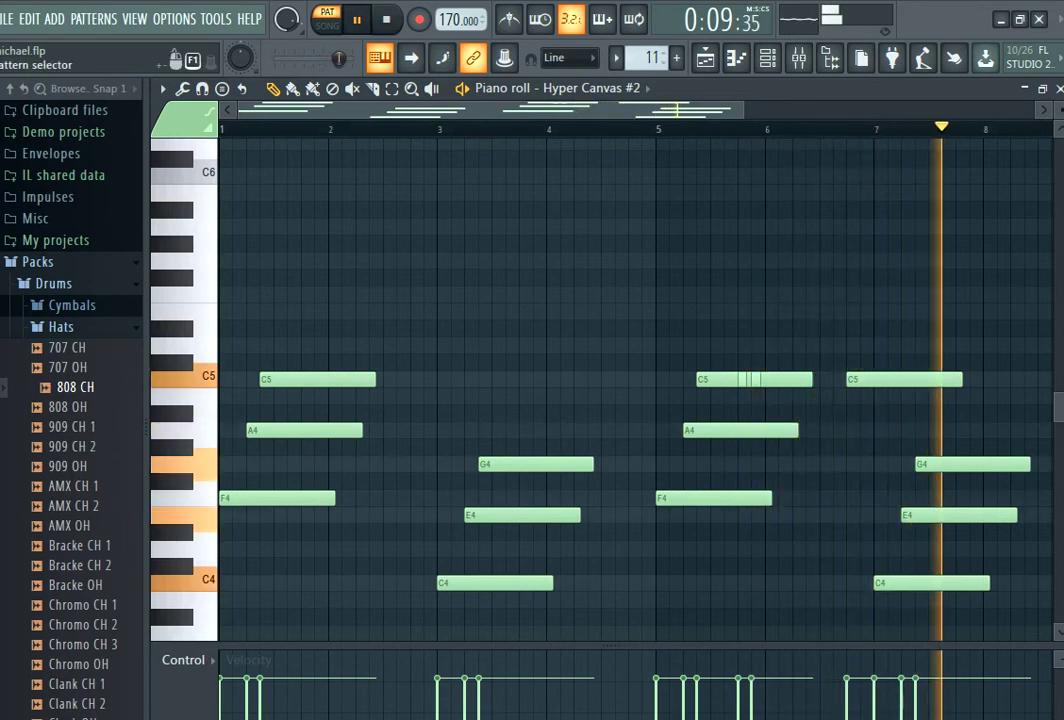
Look through the pattern slots after Pattern 11, up to 22, and return to Pattern 1
{"action": "scroll", "coordinate": [652, 58], "scroll_direction": "up", "scroll_amount": 3}
{"action": "scroll", "coordinate": [652, 58], "scroll_direction": "down", "scroll_amount": 1}
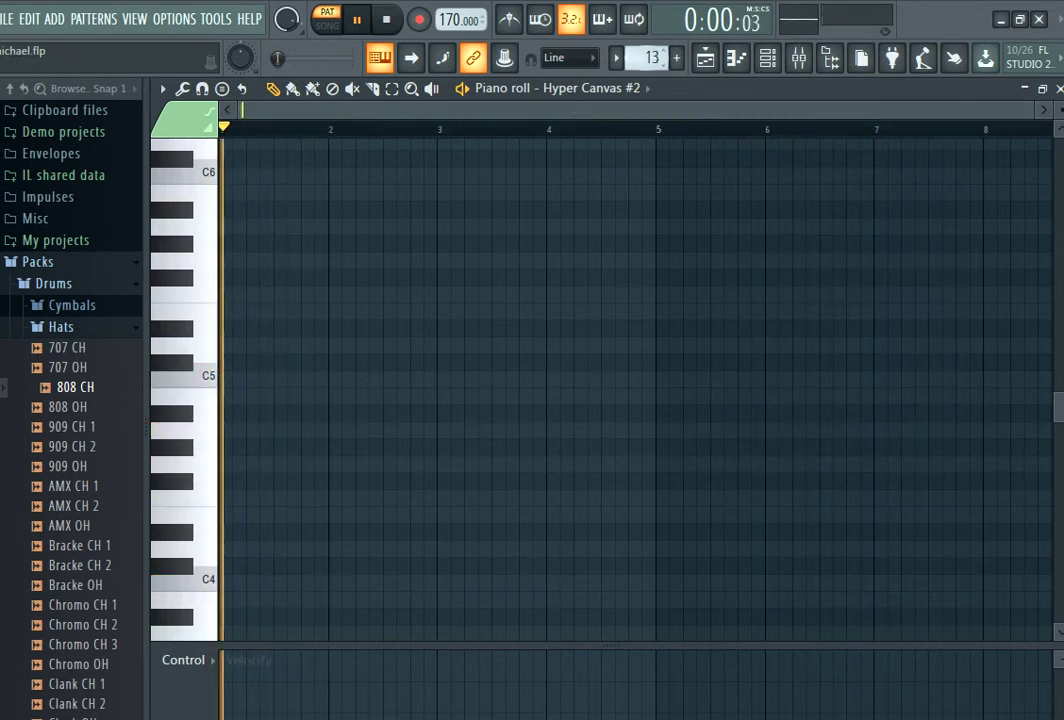
{"action": "scroll", "coordinate": [652, 58], "scroll_direction": "down", "scroll_amount": 5}
{"action": "scroll", "coordinate": [652, 58], "scroll_direction": "up", "scroll_amount": 14}
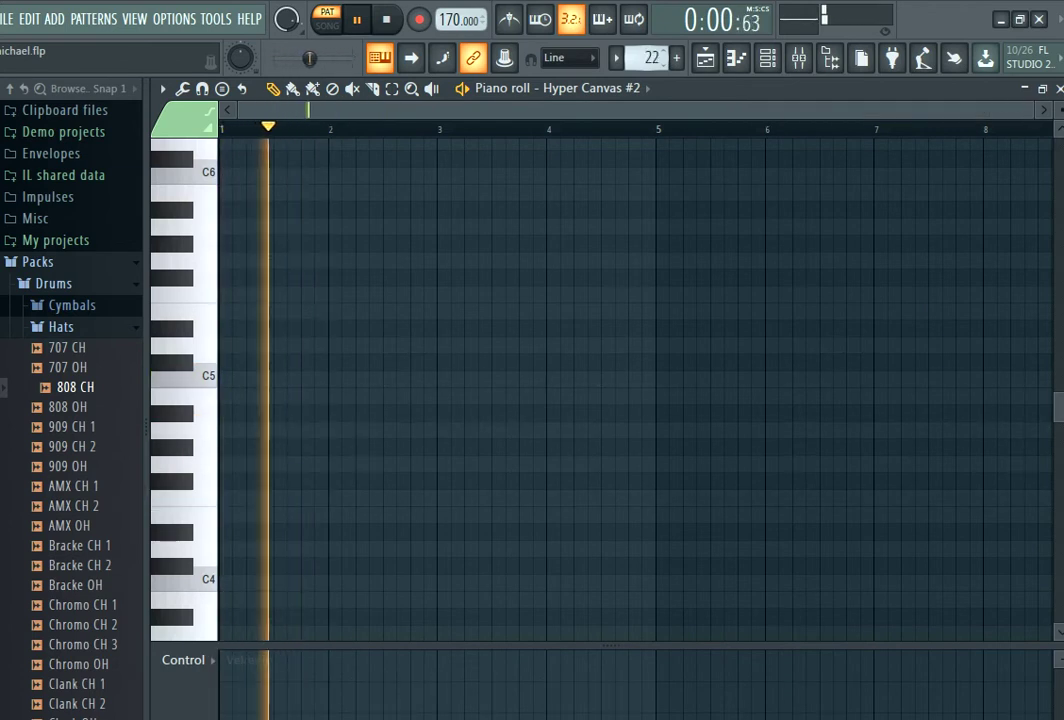
{"action": "scroll", "coordinate": [651, 57], "scroll_direction": "down", "scroll_amount": 20}
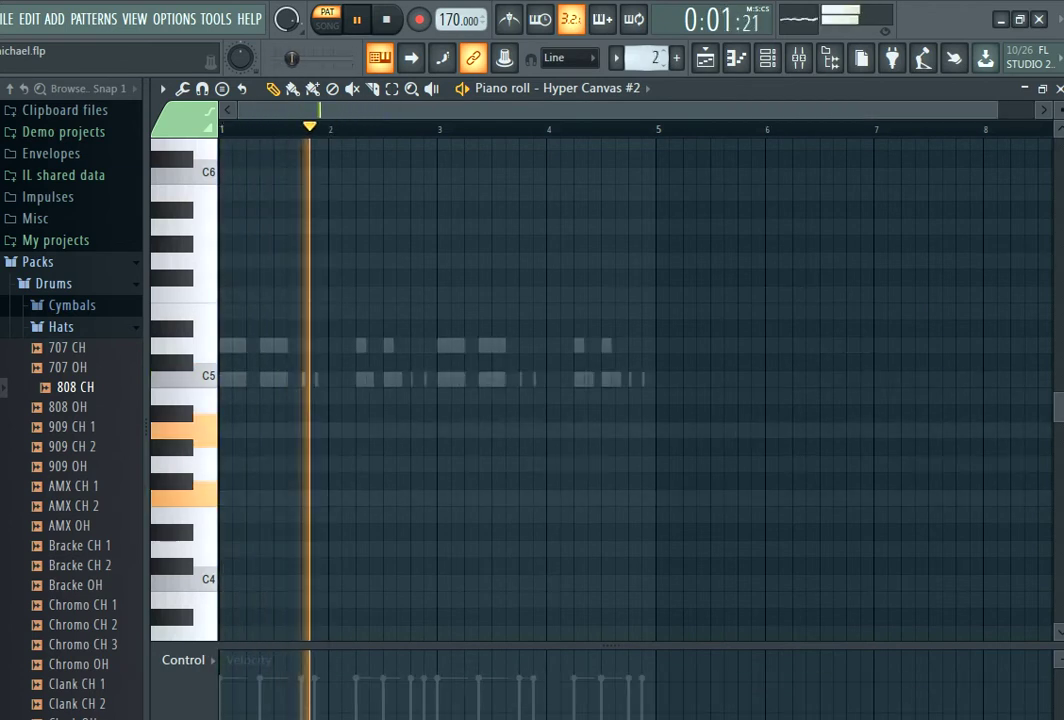
{"action": "scroll", "coordinate": [651, 57], "scroll_direction": "down", "scroll_amount": 1}
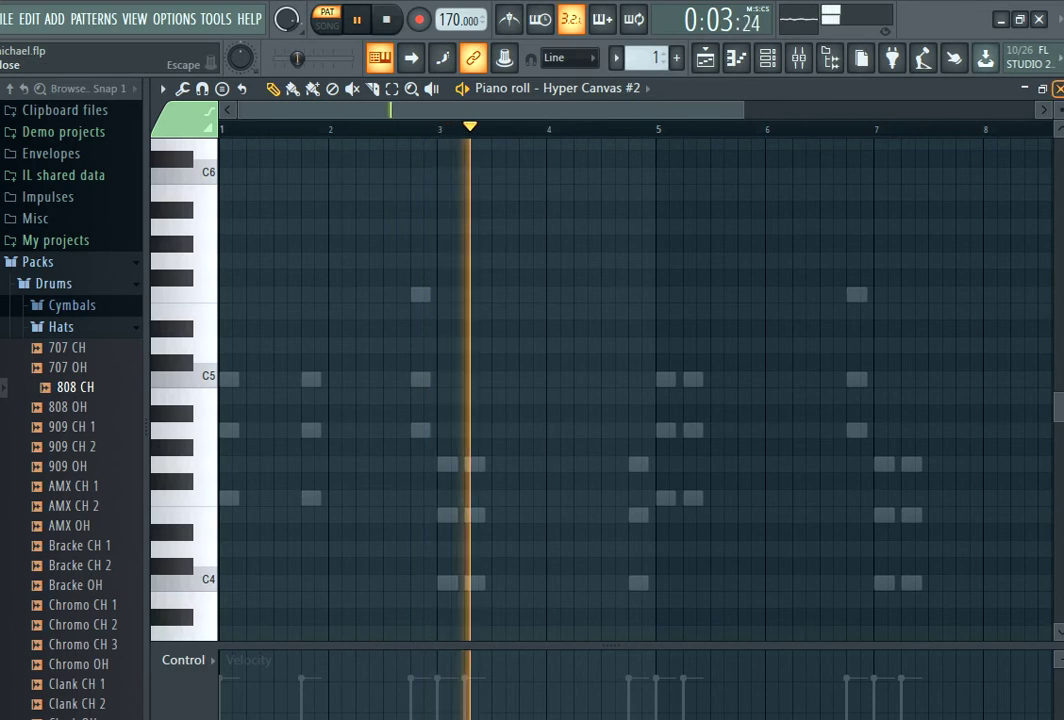
Close the piano roll and channel rack, and view the whole arrangement in the playlist during song playback
{"action": "left_click", "coordinate": [1058, 88]}
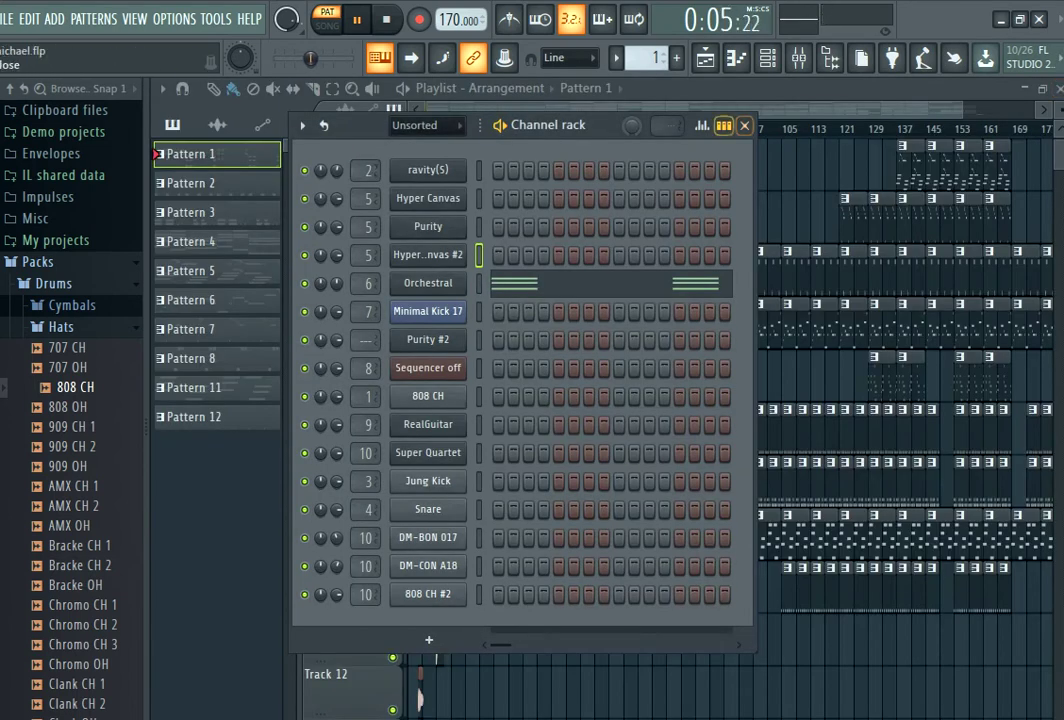
{"action": "left_click", "coordinate": [744, 125]}
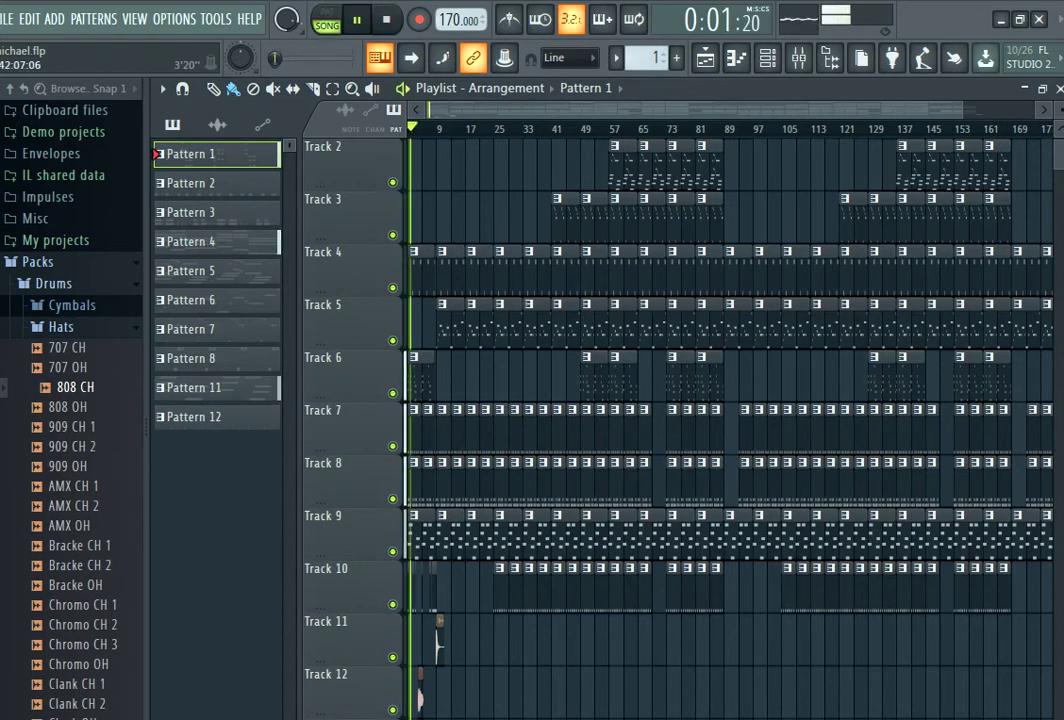
{"action": "left_click_drag", "start_coordinate": [964, 110], "coordinate": [1032, 110]}
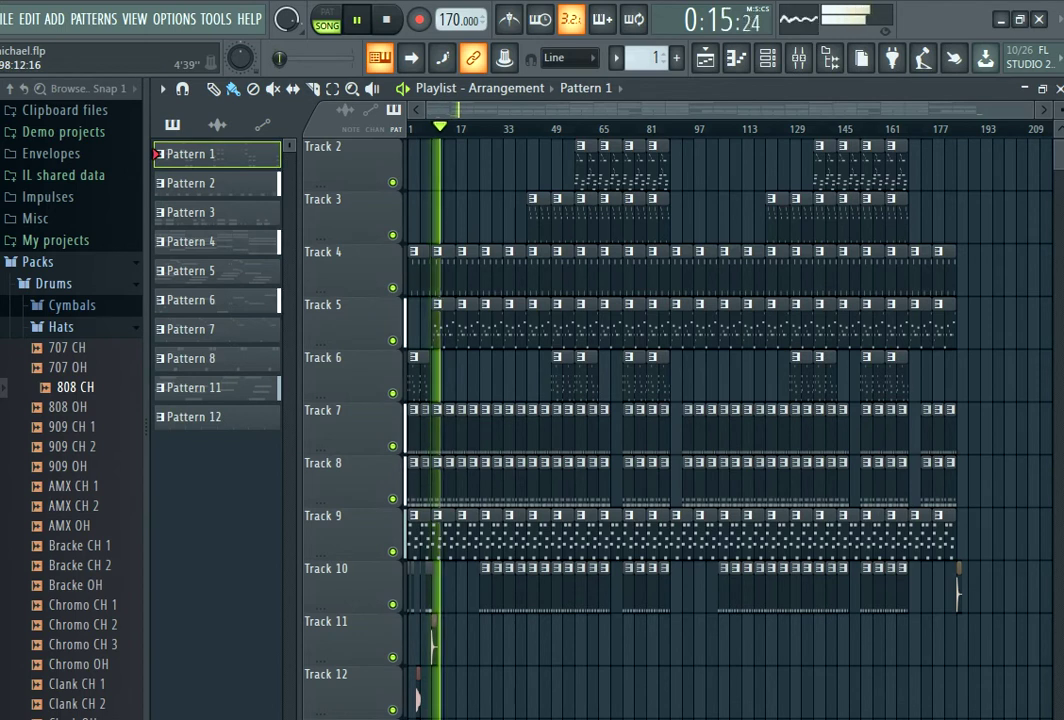
Examine the clips from the opening bars up close during song playback, and return to the full arrangement starting at Track 1
{"action": "left_click_drag", "start_coordinate": [1034, 110], "coordinate": [762, 110]}
{"action": "scroll", "coordinate": [730, 420], "scroll_direction": "up", "scroll_amount": 5}
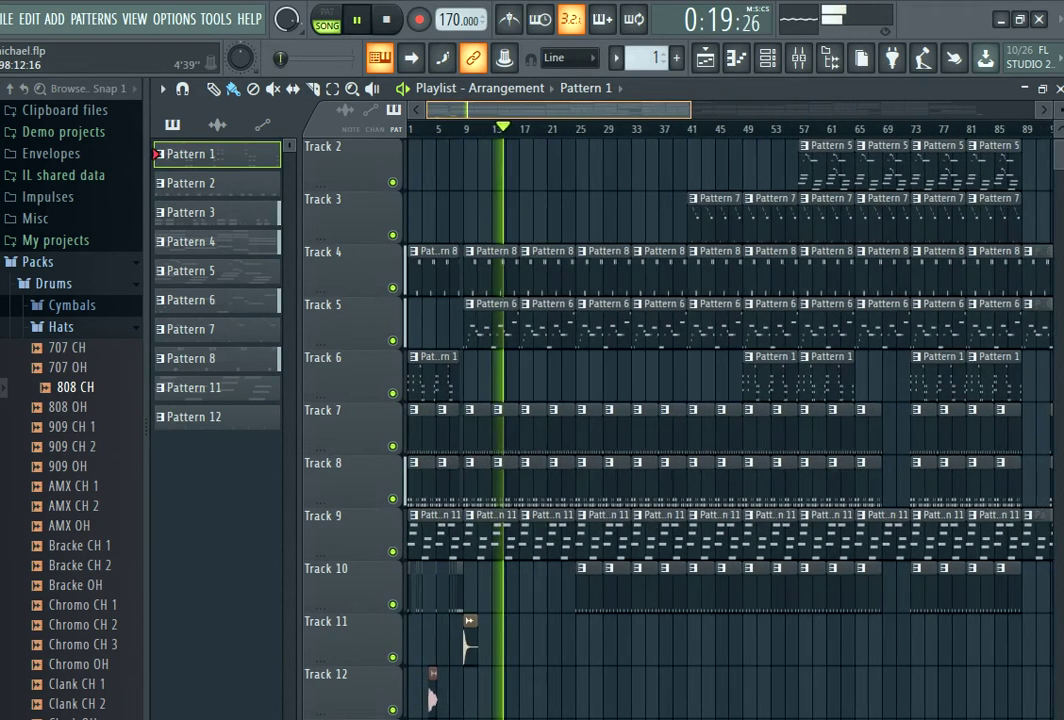
{"action": "scroll", "coordinate": [730, 420], "scroll_direction": "up", "scroll_amount": 1}
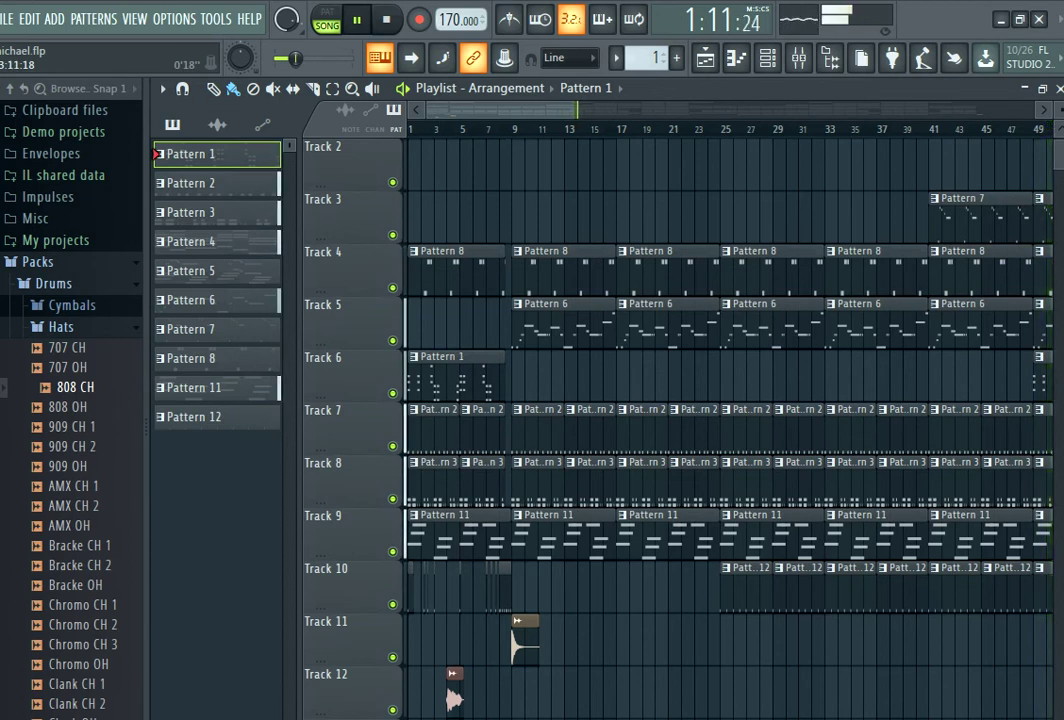
{"action": "left_click_drag", "start_coordinate": [574, 110], "coordinate": [832, 110]}
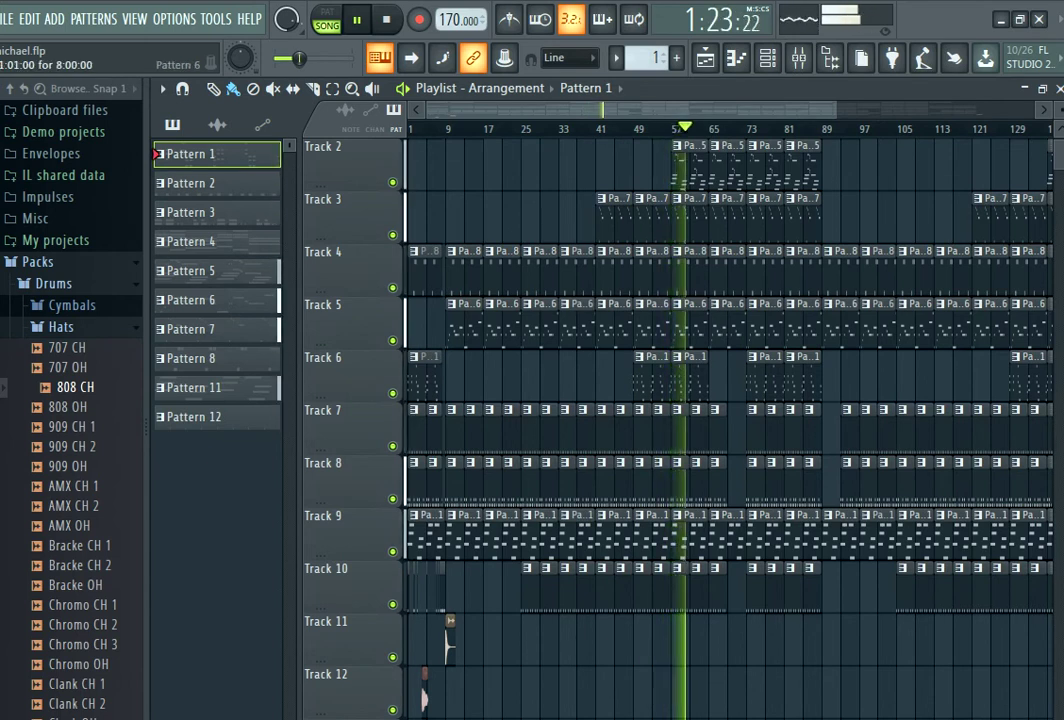
{"action": "scroll", "coordinate": [700, 400], "scroll_direction": "up", "scroll_amount": 1}
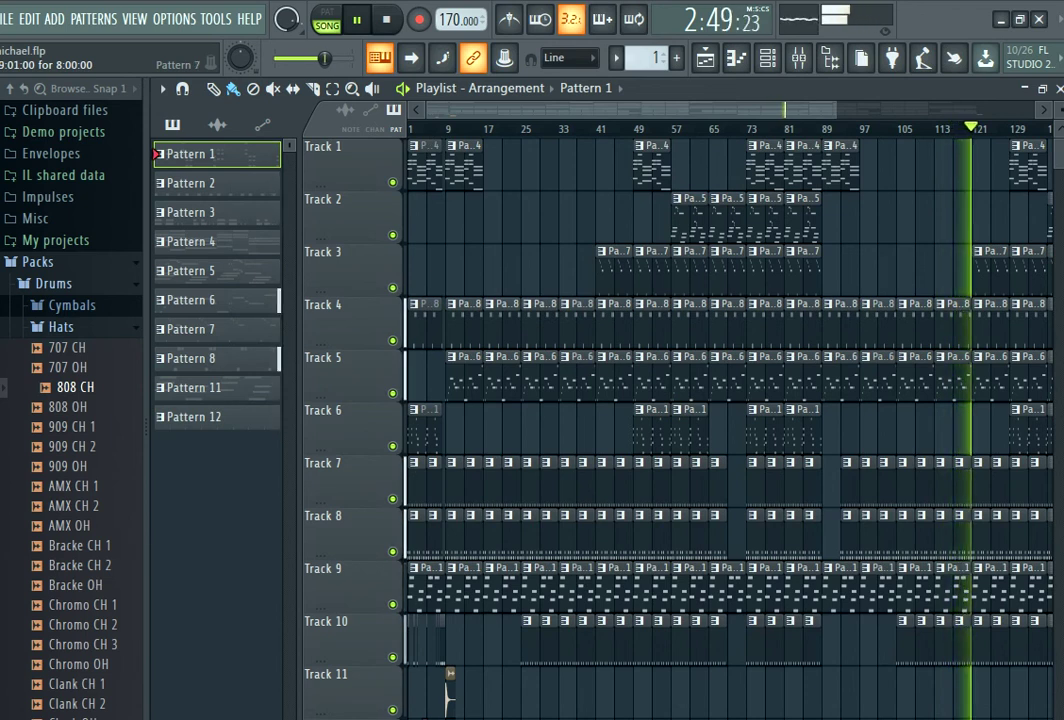
{"action": "left_click_drag", "start_coordinate": [836, 109], "coordinate": [1045, 109]}
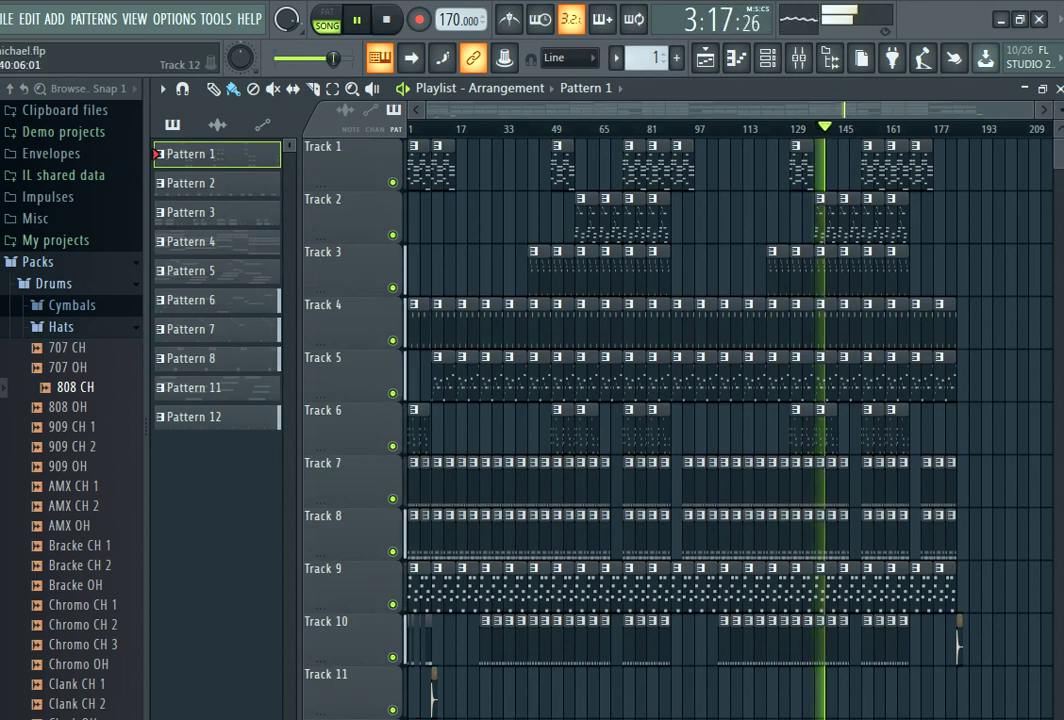
Adjust the system speaker volume during playback, leaving it slightly below half, and dismiss the volume control
{"action": "left_click", "coordinate": [976, 718]}
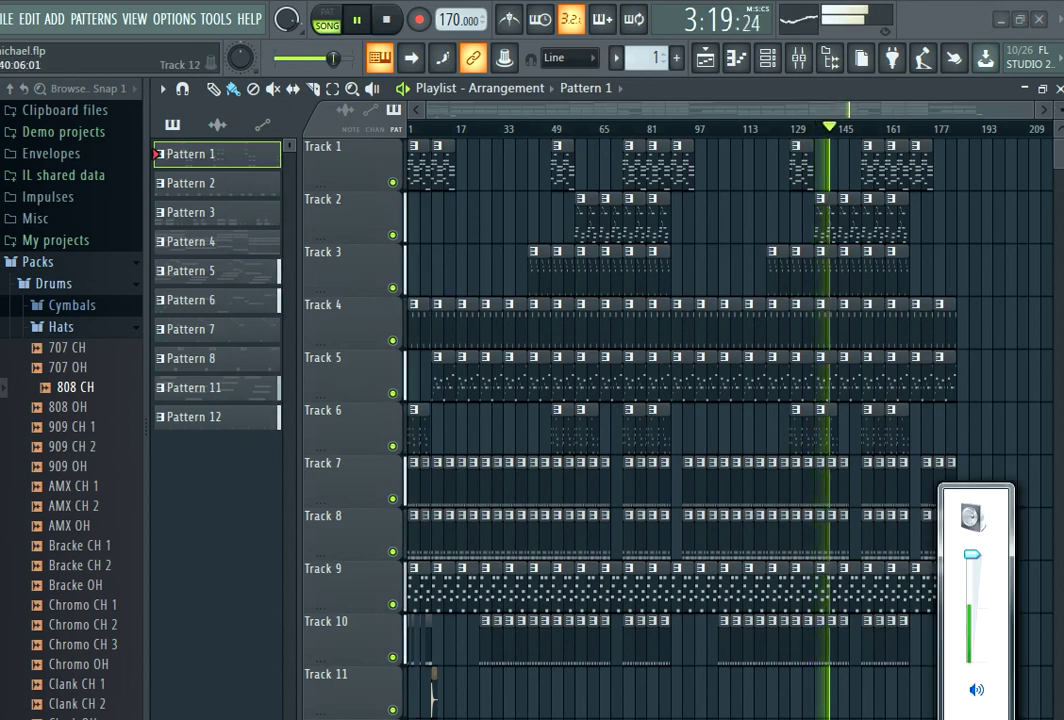
{"action": "left_click_drag", "start_coordinate": [972, 561], "coordinate": [972, 575]}
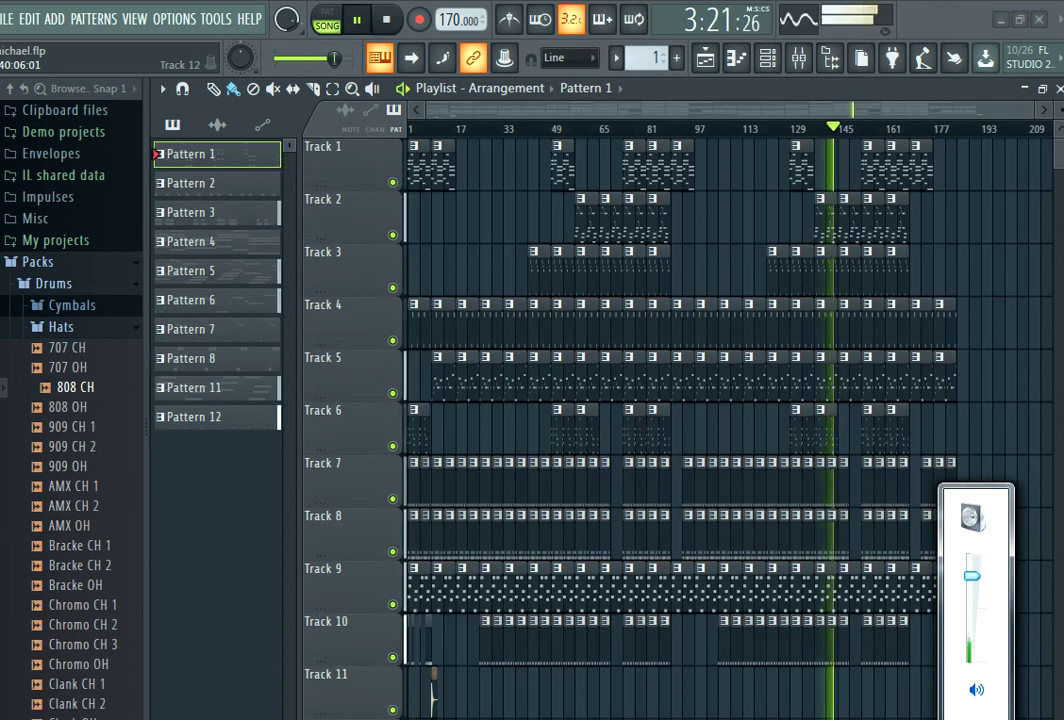
{"action": "scroll", "coordinate": [972, 600], "scroll_direction": "down", "scroll_amount": 2}
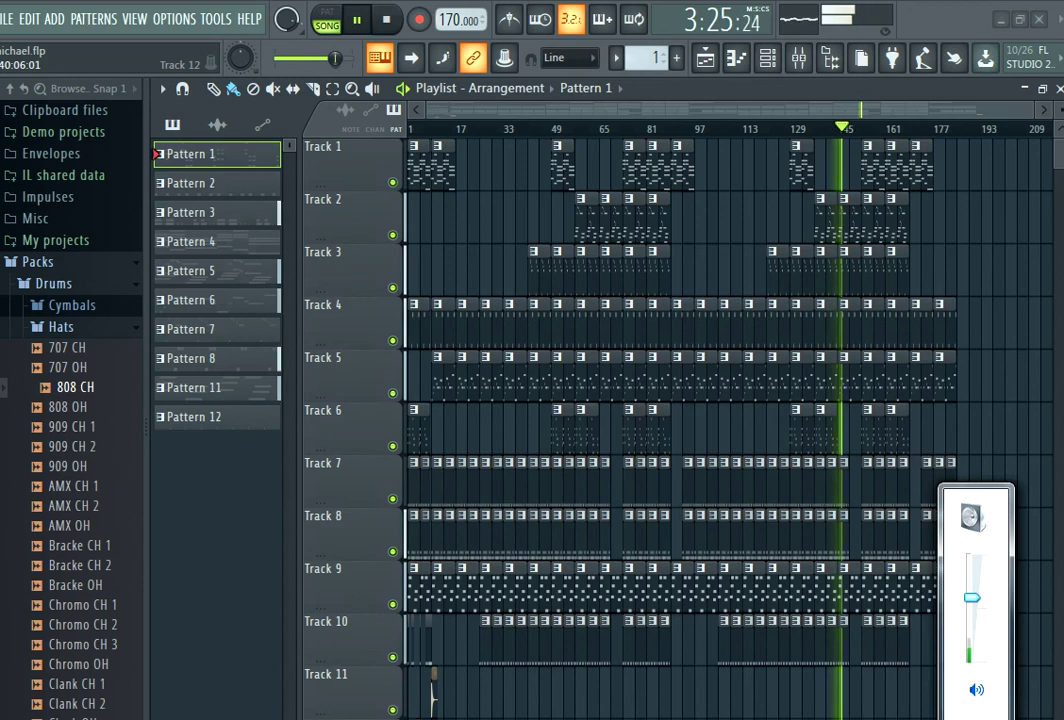
{"action": "scroll", "coordinate": [972, 590], "scroll_direction": "up", "scroll_amount": 8}
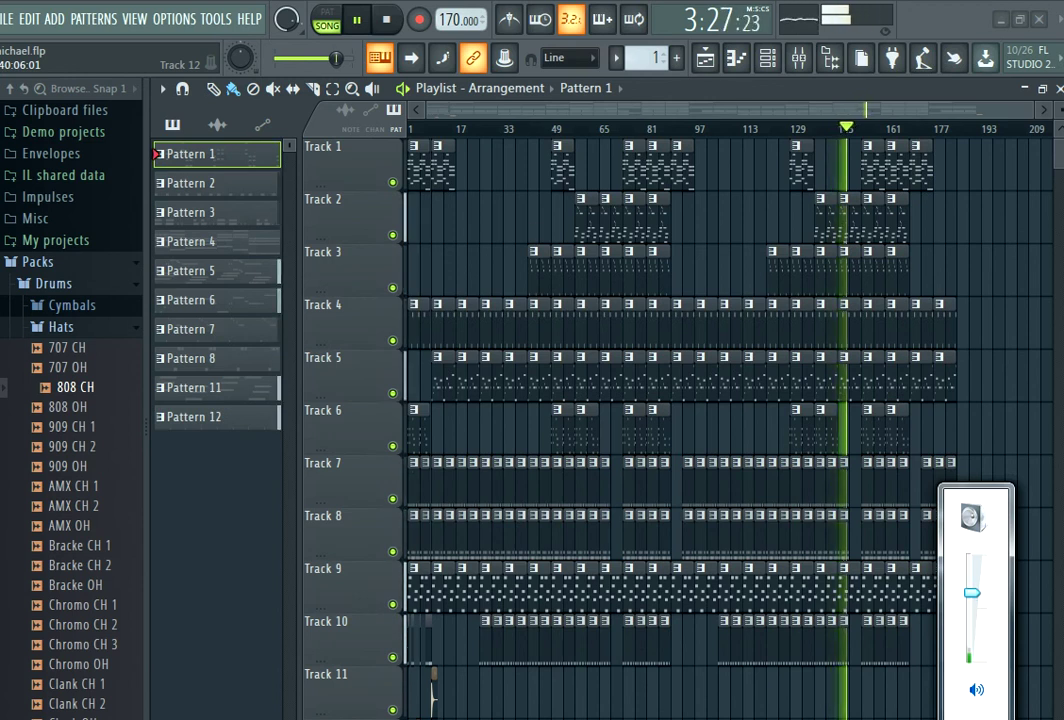
{"action": "left_click_drag", "start_coordinate": [972, 556], "coordinate": [972, 554]}
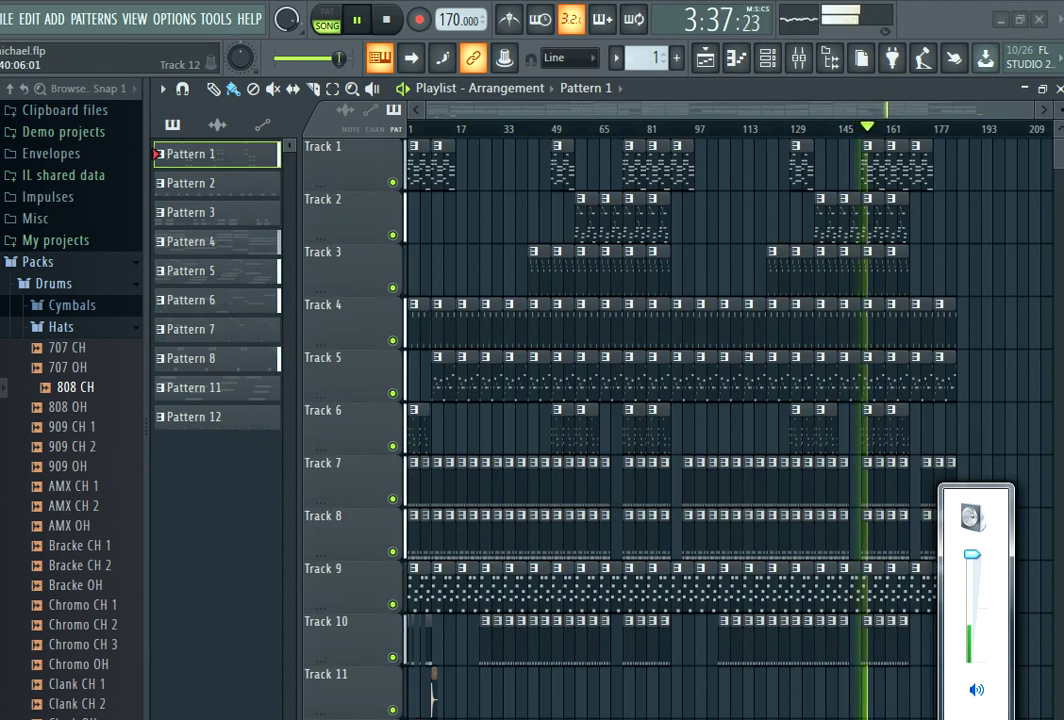
{"action": "left_click_drag", "start_coordinate": [972, 554], "coordinate": [972, 615]}
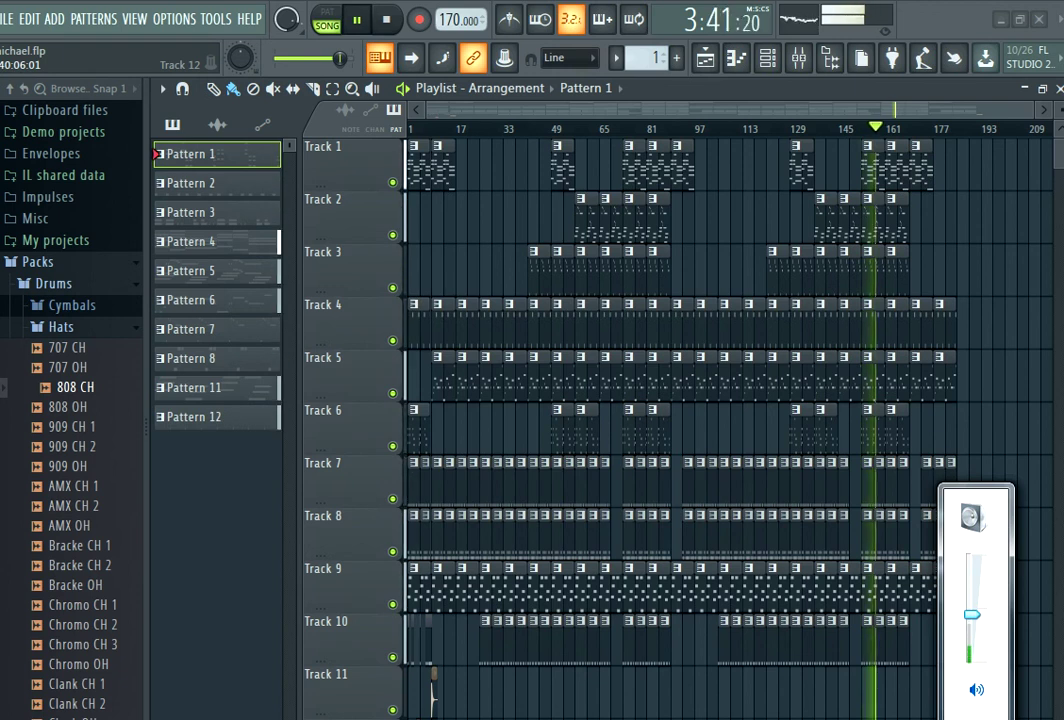
{"action": "key", "text": "Escape"}
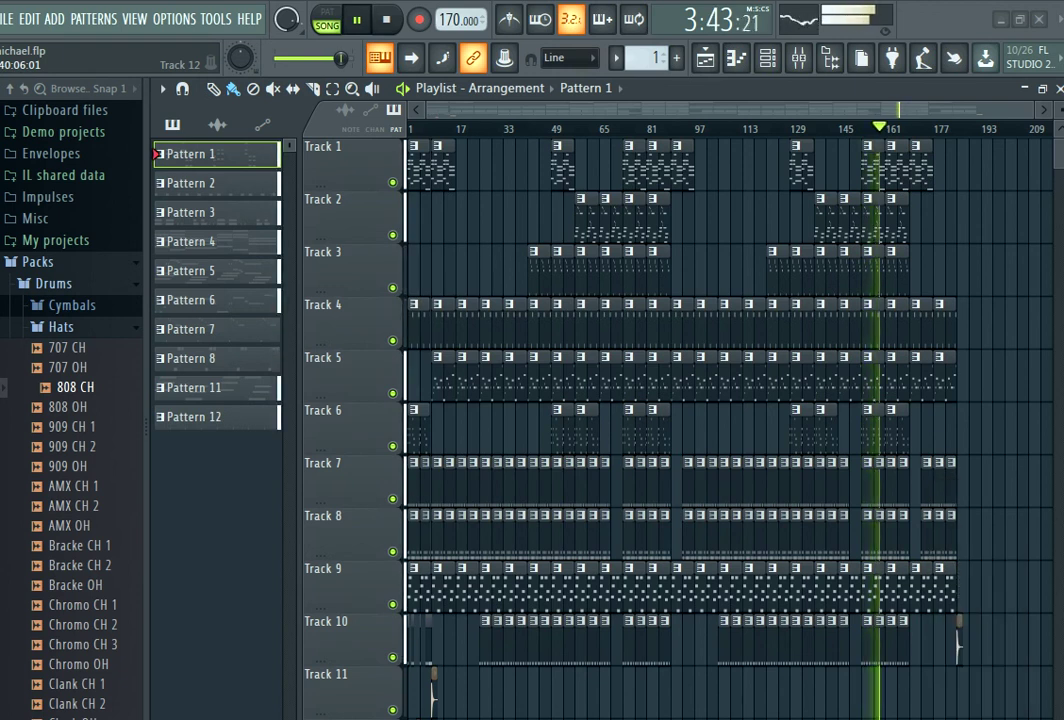